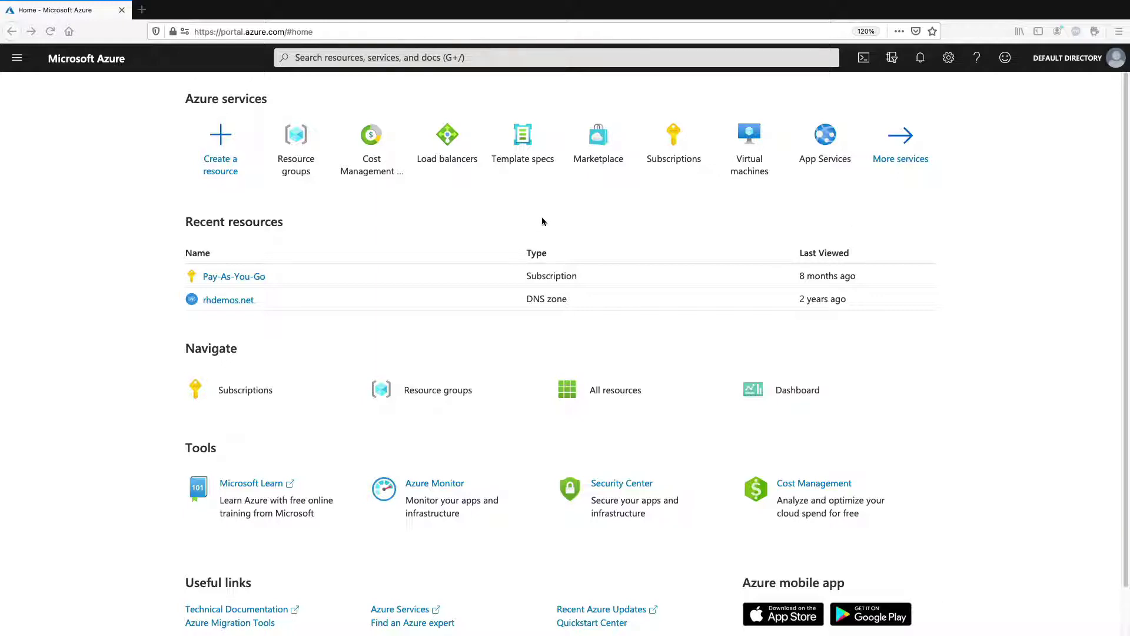
Search the Marketplace for 'eap on rhel' and open the Red Hat JBoss EAP on RHEL offering
left_click(222, 141)
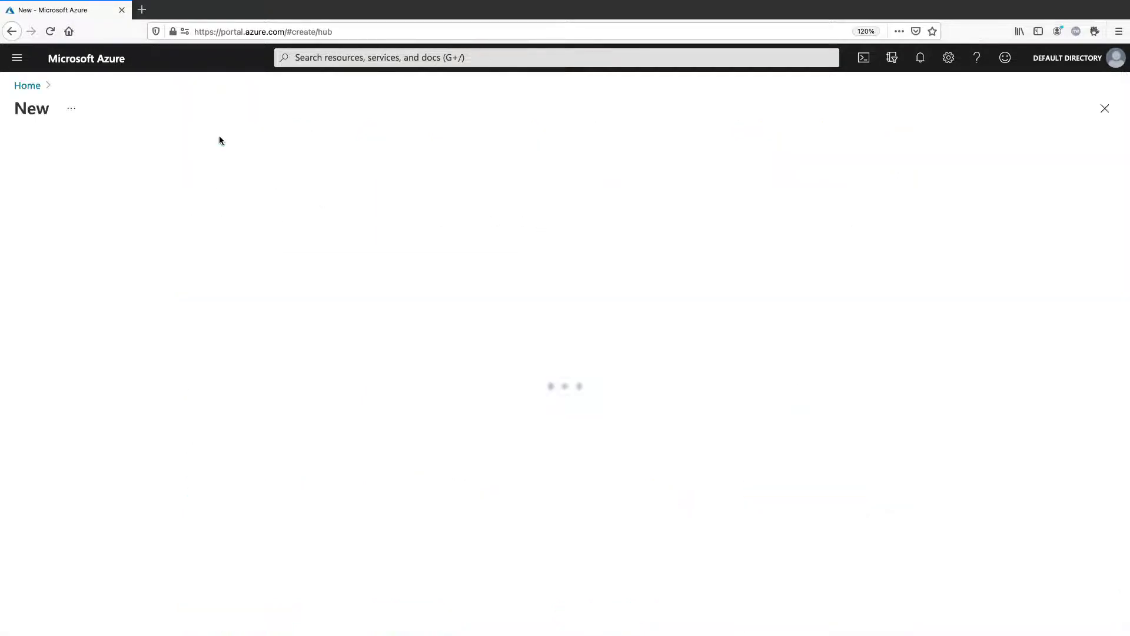
type("eap on rhel")
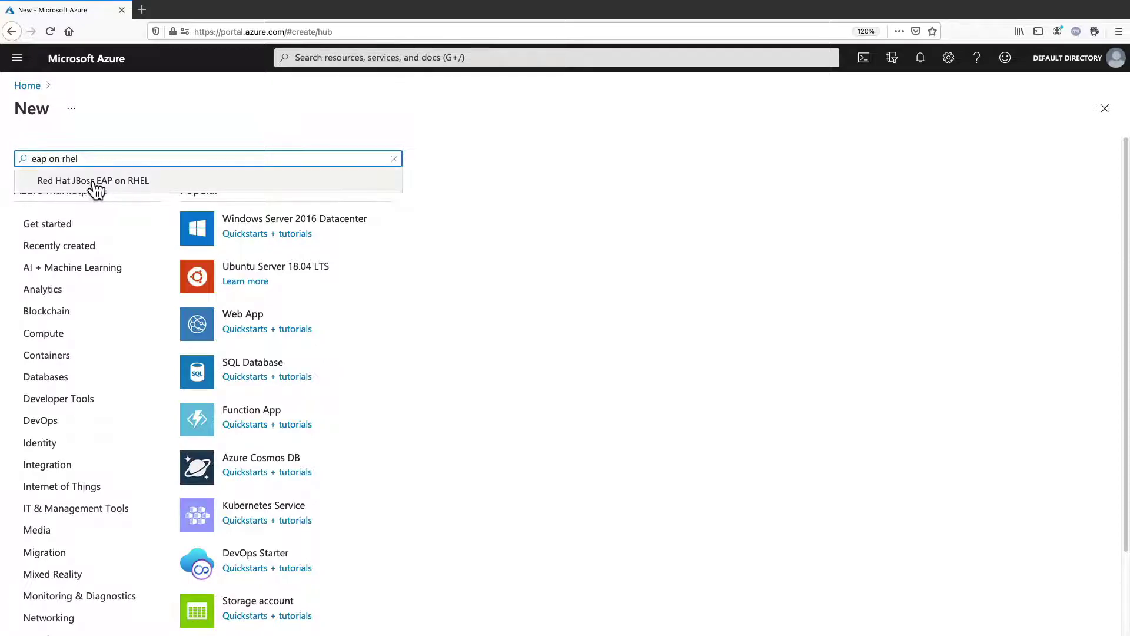
left_click(94, 180)
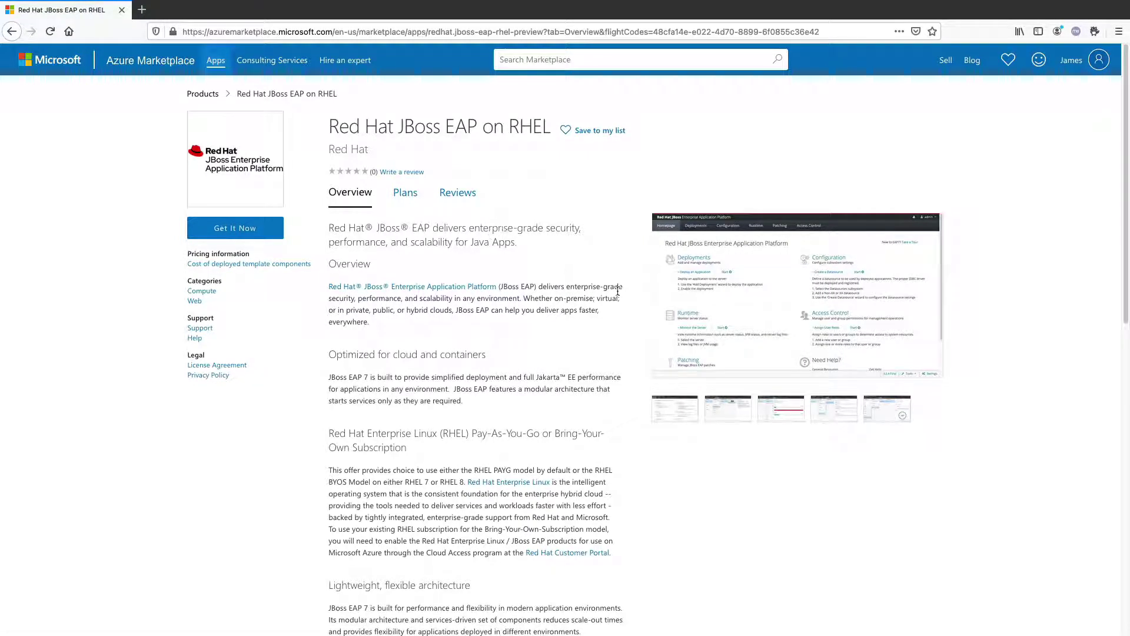
Choose the JBoss EAP 7 (BYOS) on RHEL 8 (BYOS) plan and continue to the creation form
left_click(249, 233)
left_click(486, 332)
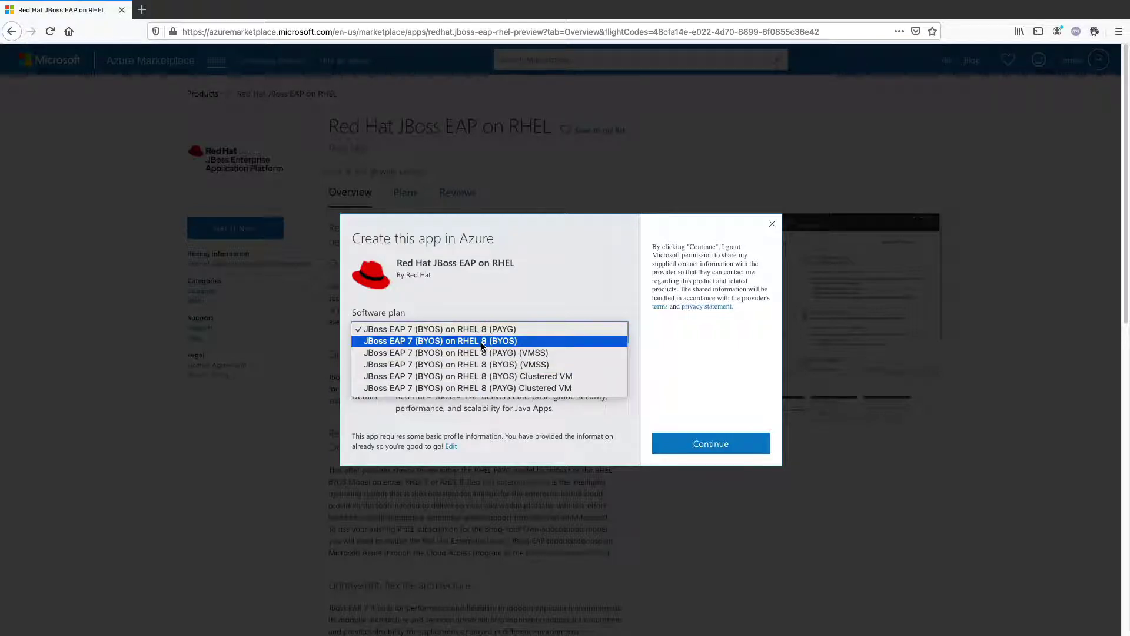
left_click(481, 341)
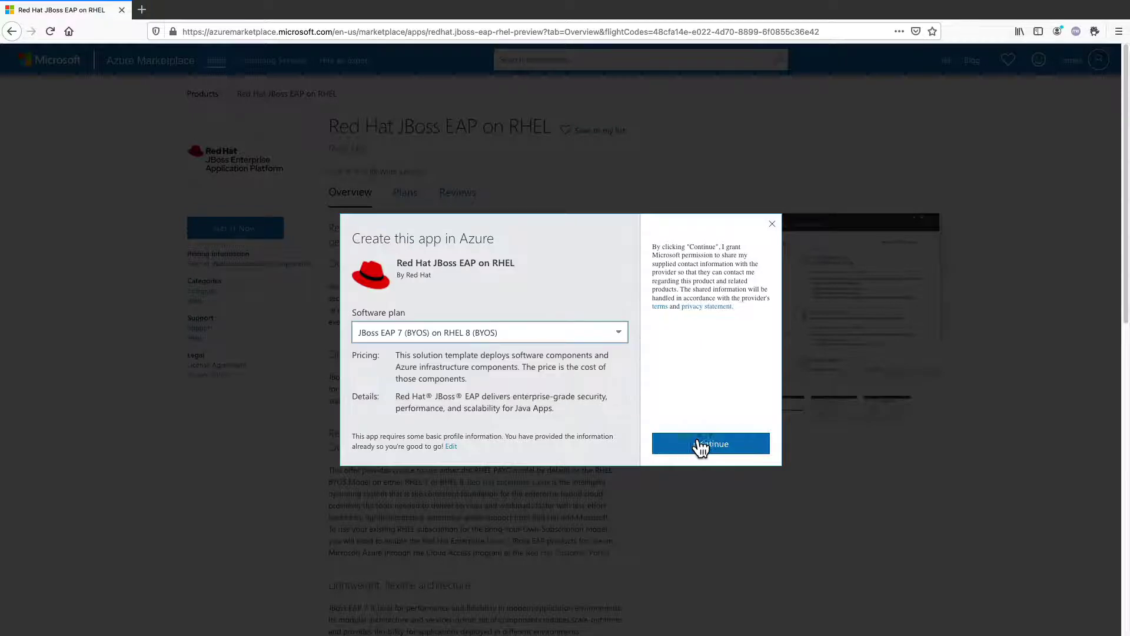
left_click(722, 449)
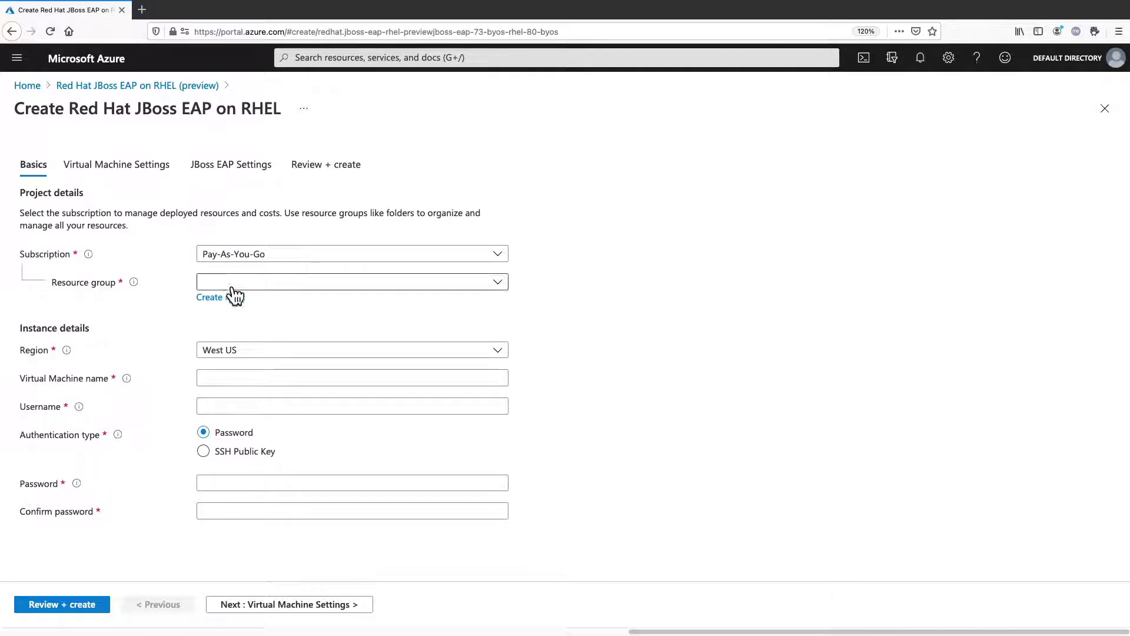
Create the new resource group eapdemo and select East US as the region
left_click(223, 302)
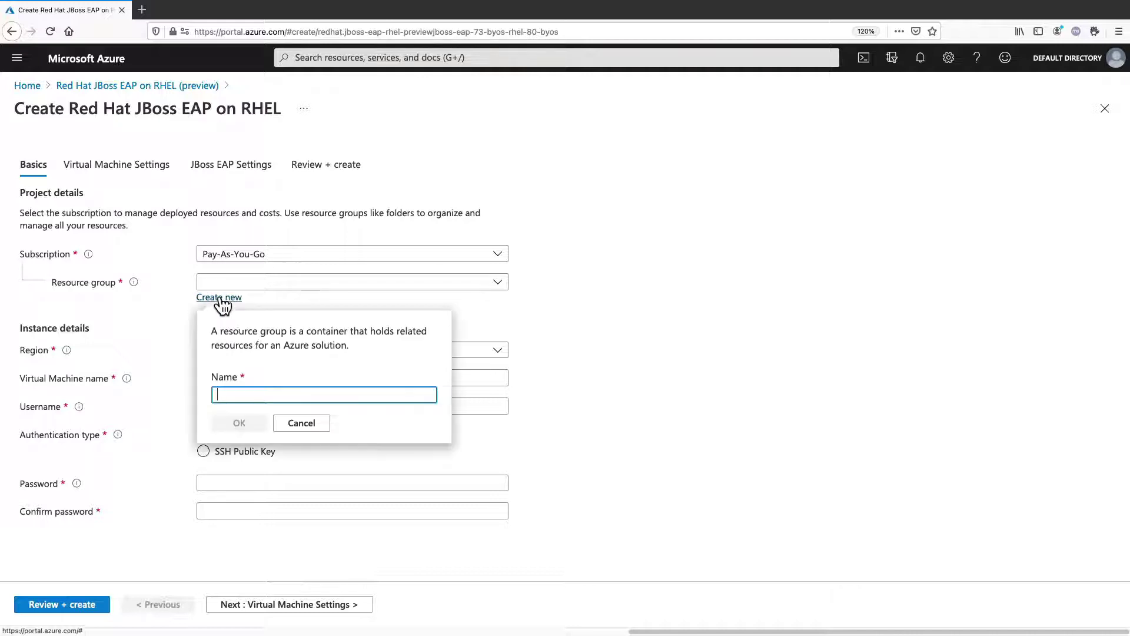
type("eapdemo")
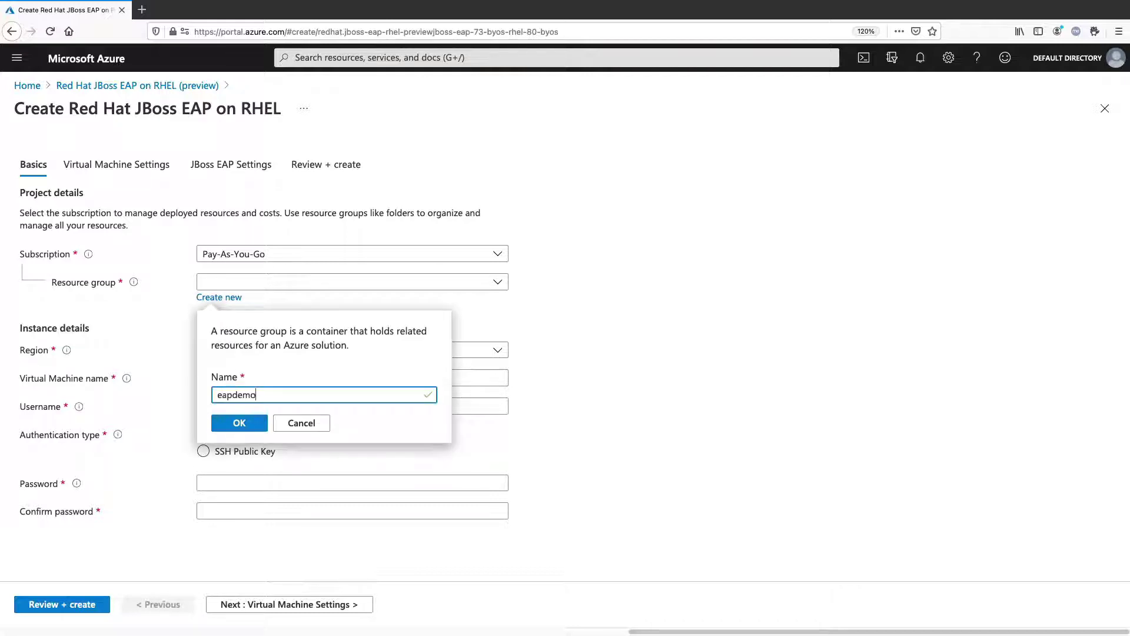
left_click(239, 426)
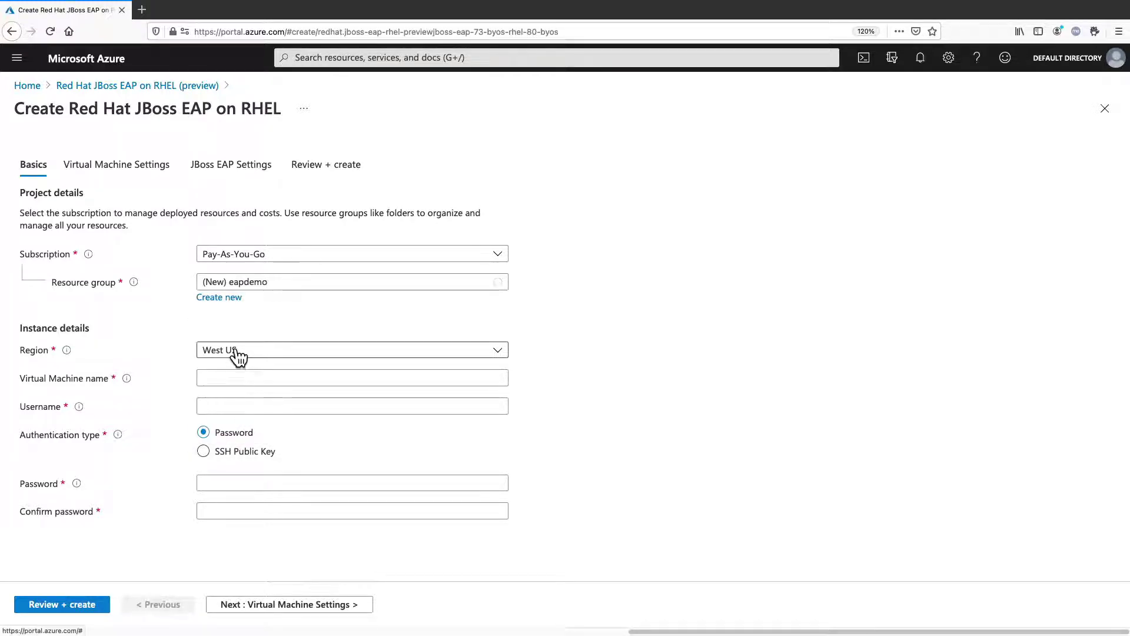
left_click(235, 352)
type("eas")
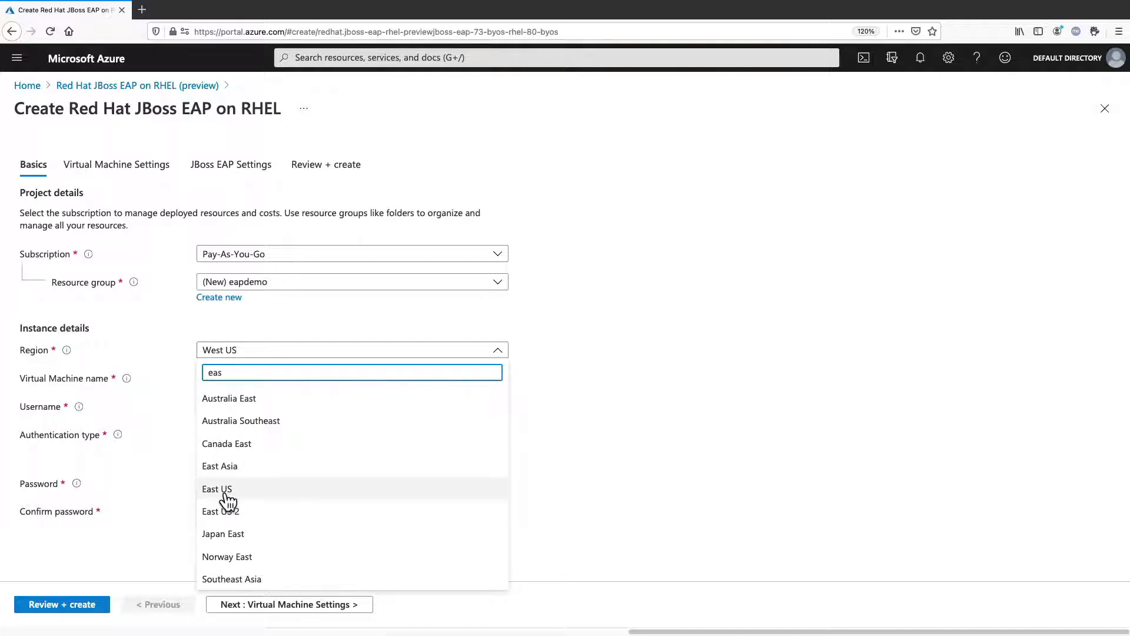
left_click(224, 489)
Enter VM name myvmname, username rheladmin and the VM password twice, then proceed
left_click(208, 381)
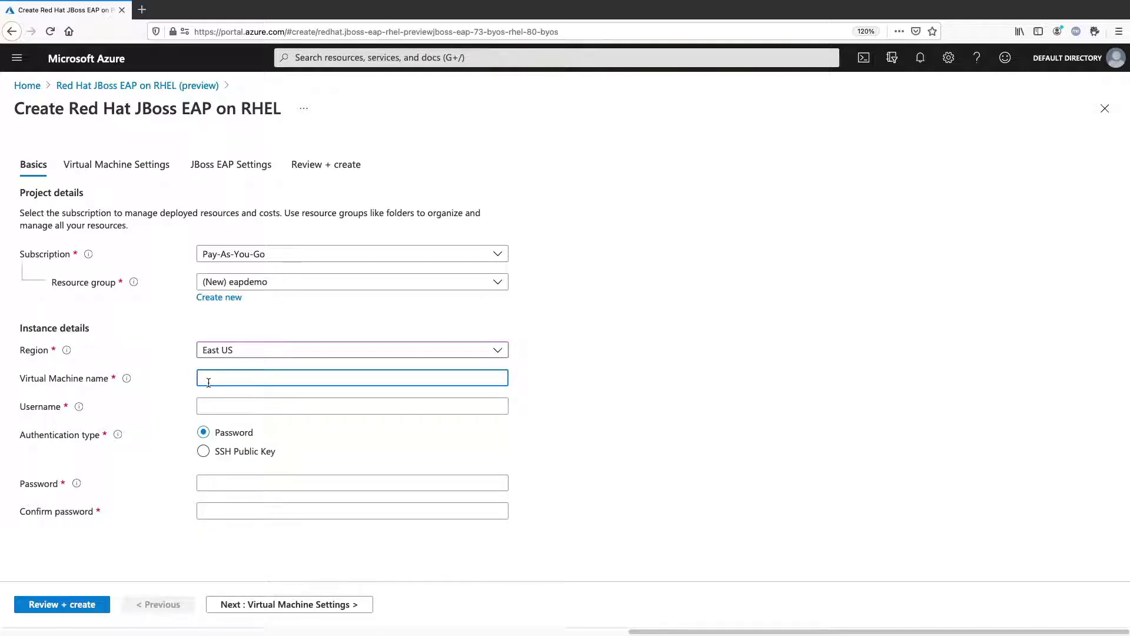
type("myvmname")
key("Tab")
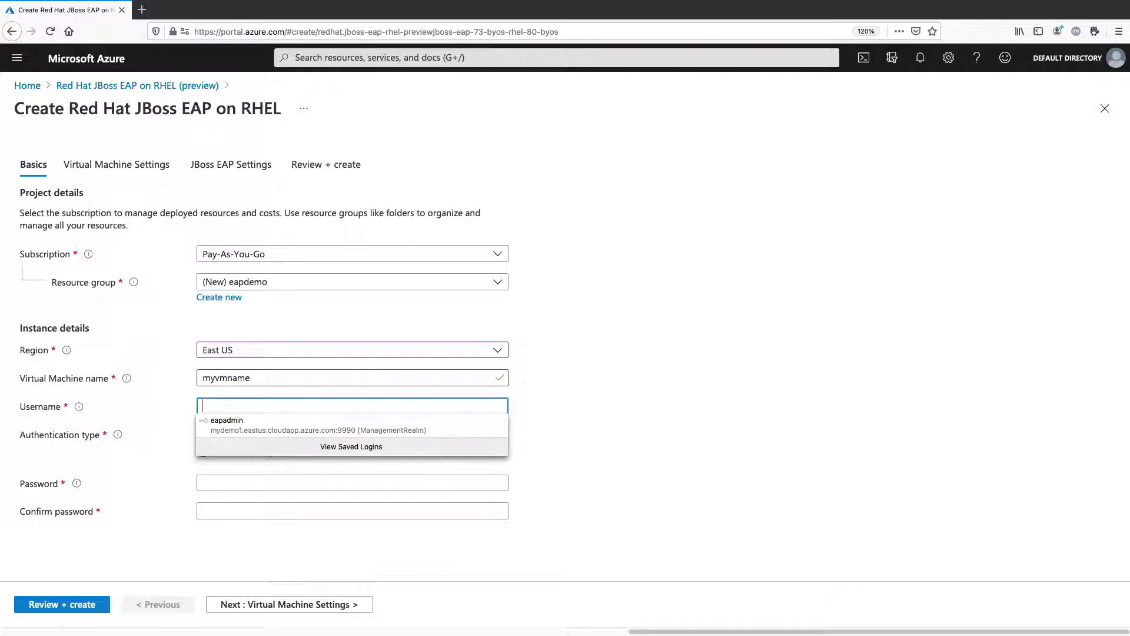
type("rheladmin")
key("Tab")
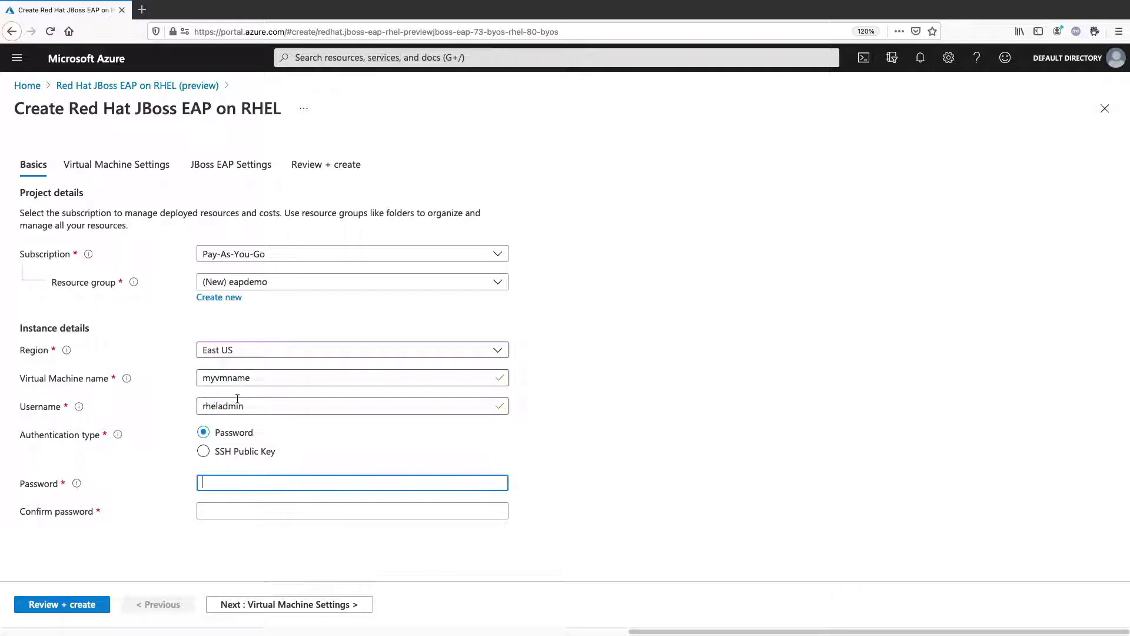
key("super+Tab")
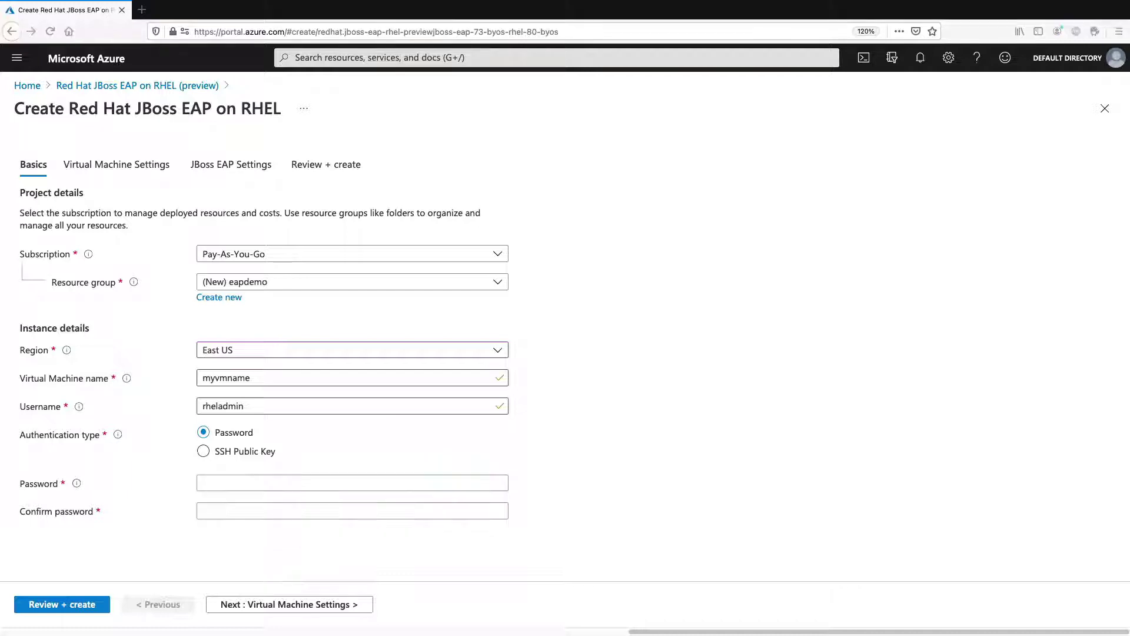
left_click(256, 481)
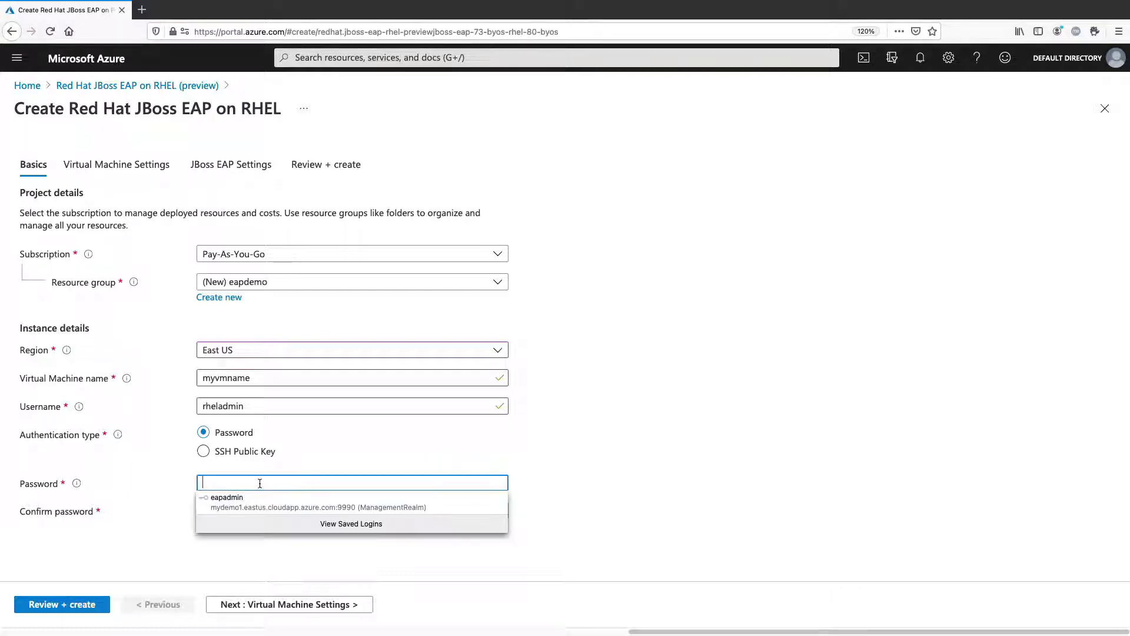
key("super+v")
left_click(261, 512)
key("super+v")
left_click(294, 606)
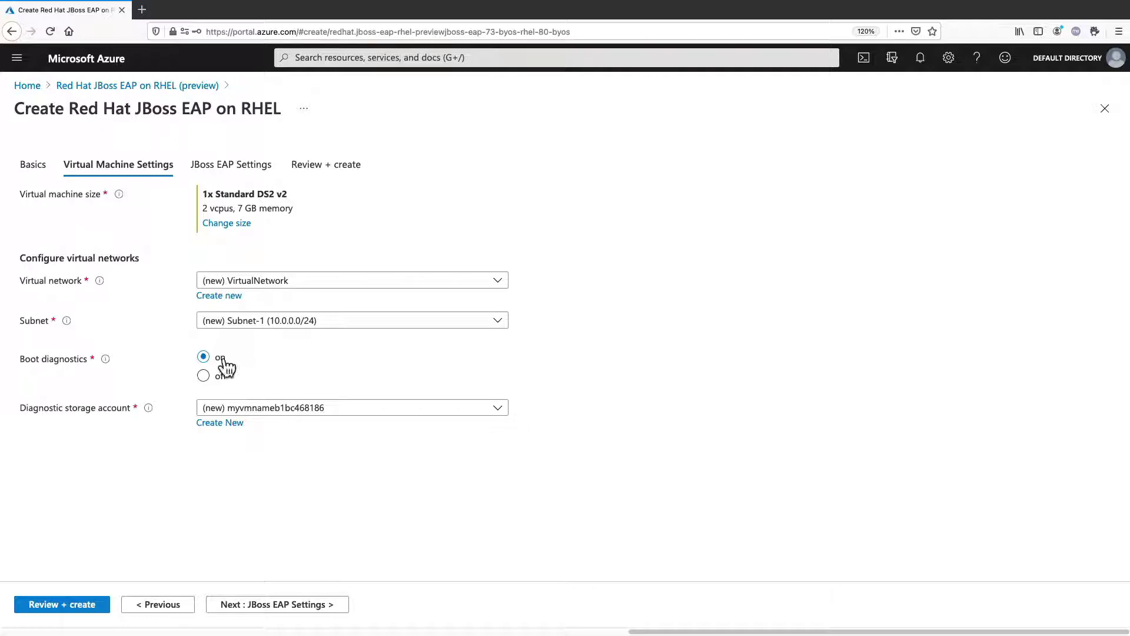
Set the EAP admin username to eapadmin and paste its password into both password fields
left_click(278, 606)
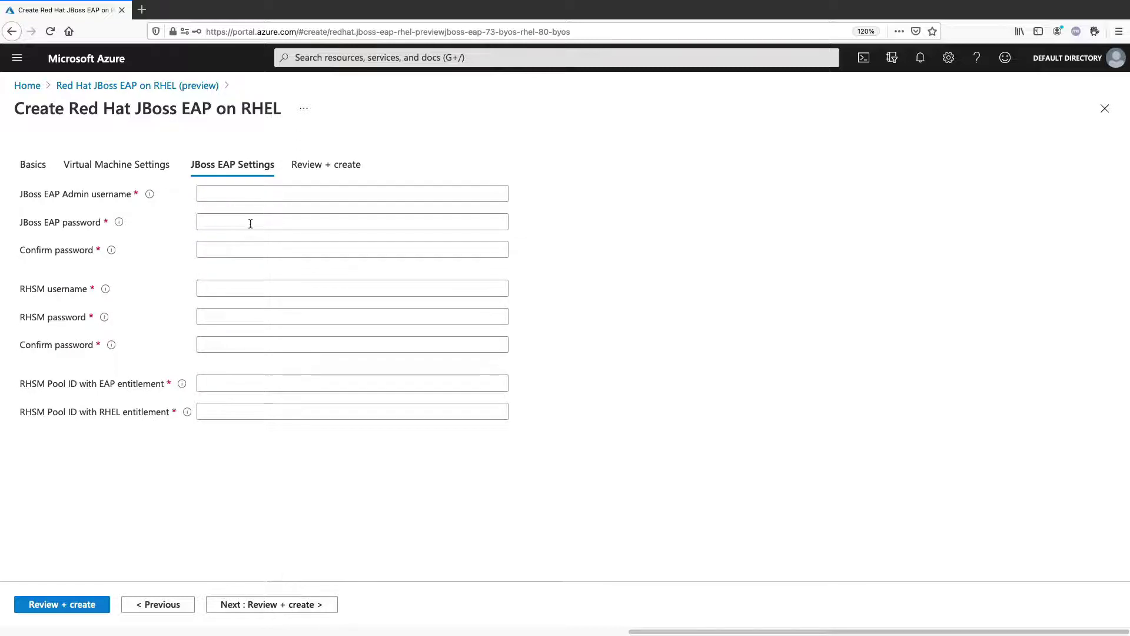
left_click(249, 194)
type("eapadmin")
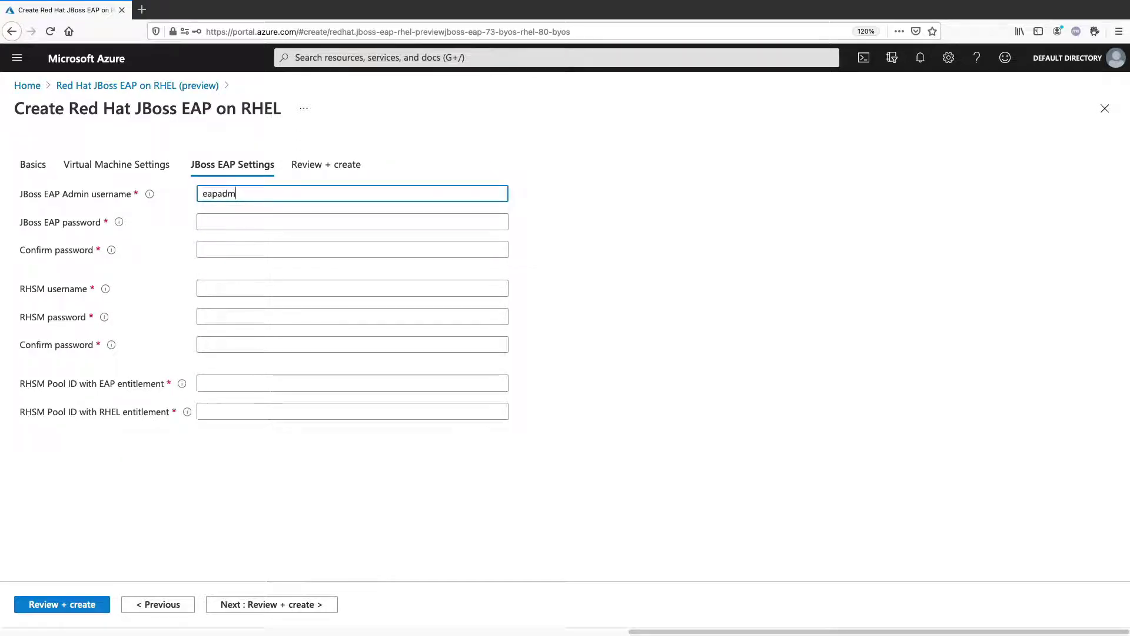
key("Tab")
key("ctrl+v")
key("Tab")
key("ctrl+v")
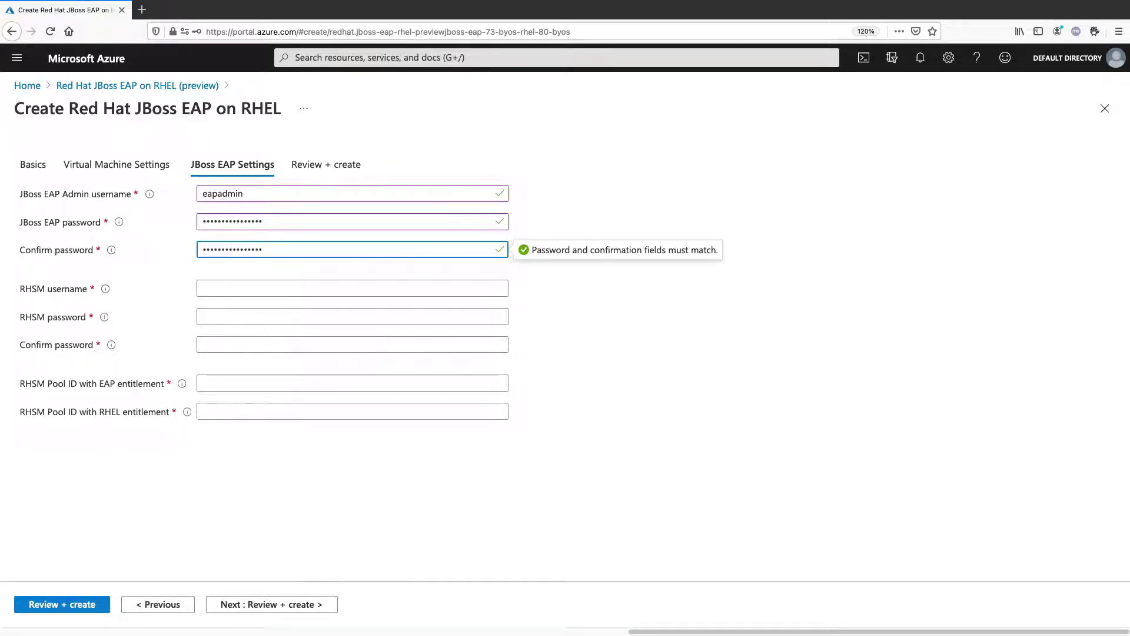
Fill in the Red Hat subscription username and its password, confirming the password
key("Tab")
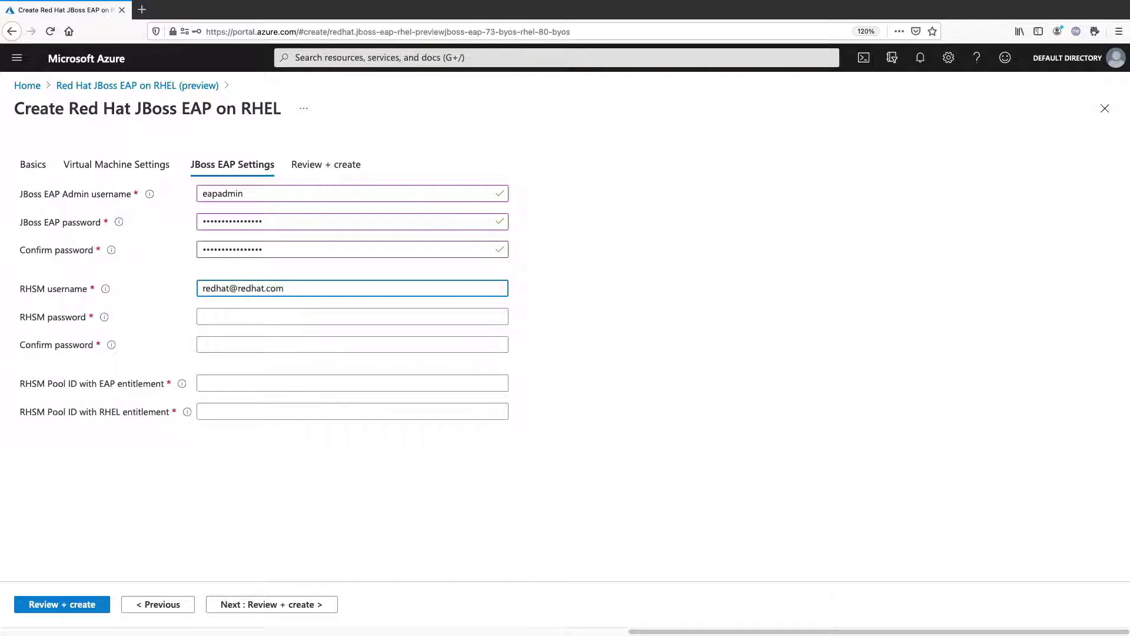
key("Tab")
type("•••••••")
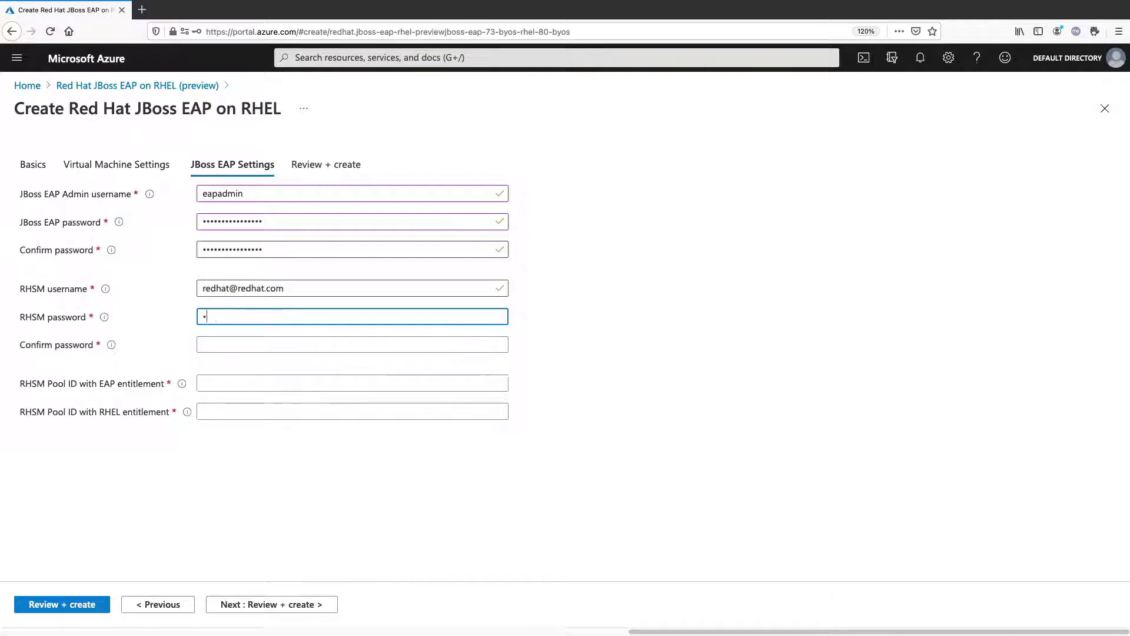
key("Tab")
type("•••••••")
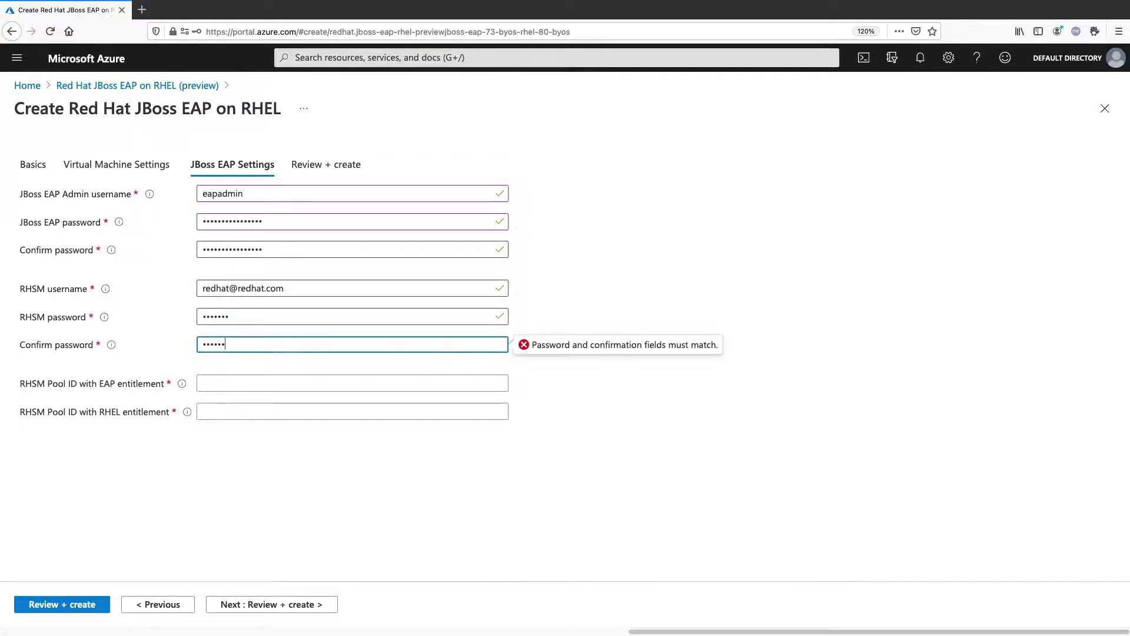
Paste the subscription pool ID into both the EAP and RHEL pool ID fields
key("Tab")
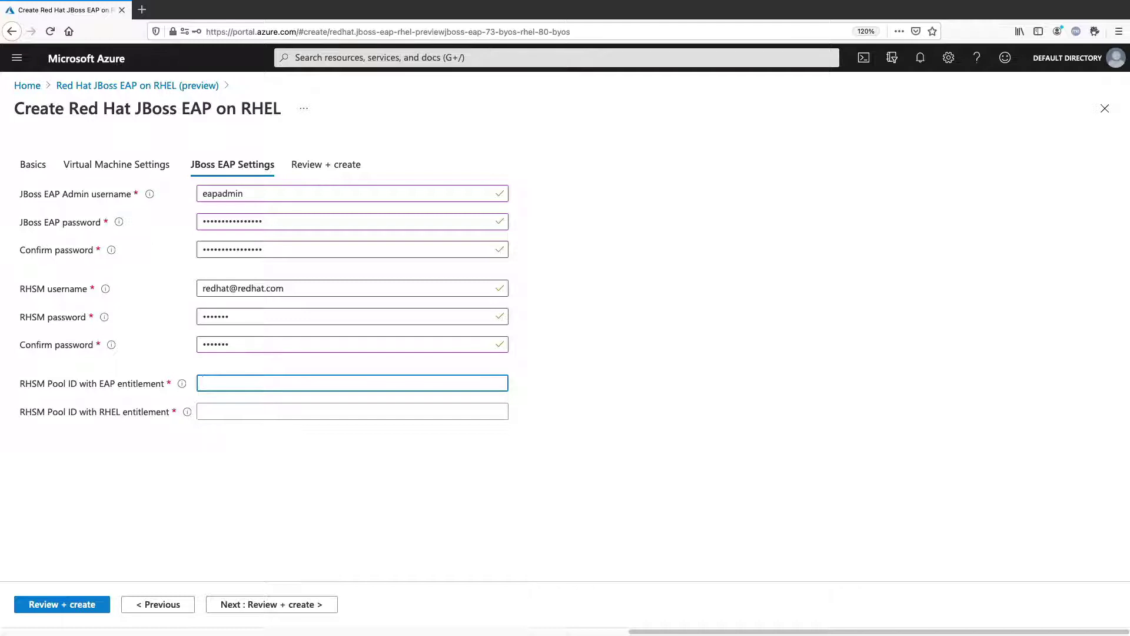
key("super+Tab")
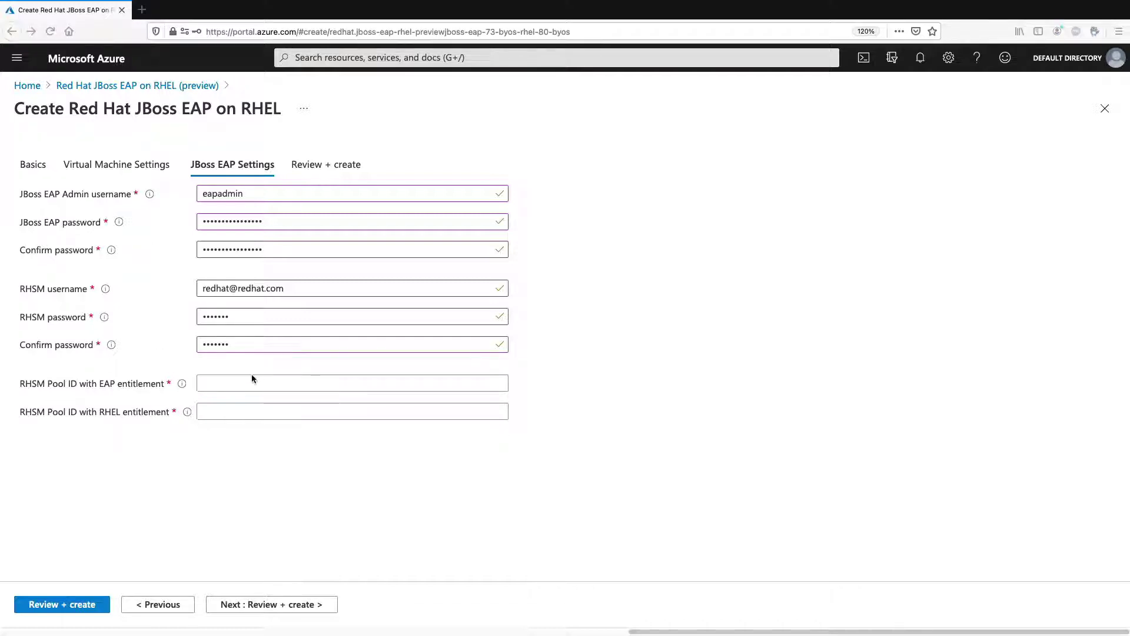
left_click(253, 383)
type("8edf4454e5f53ff9eff02080e39cf02d")
left_click(272, 412)
type("8edf4454e5f53ff9eff02080e39cf02d")
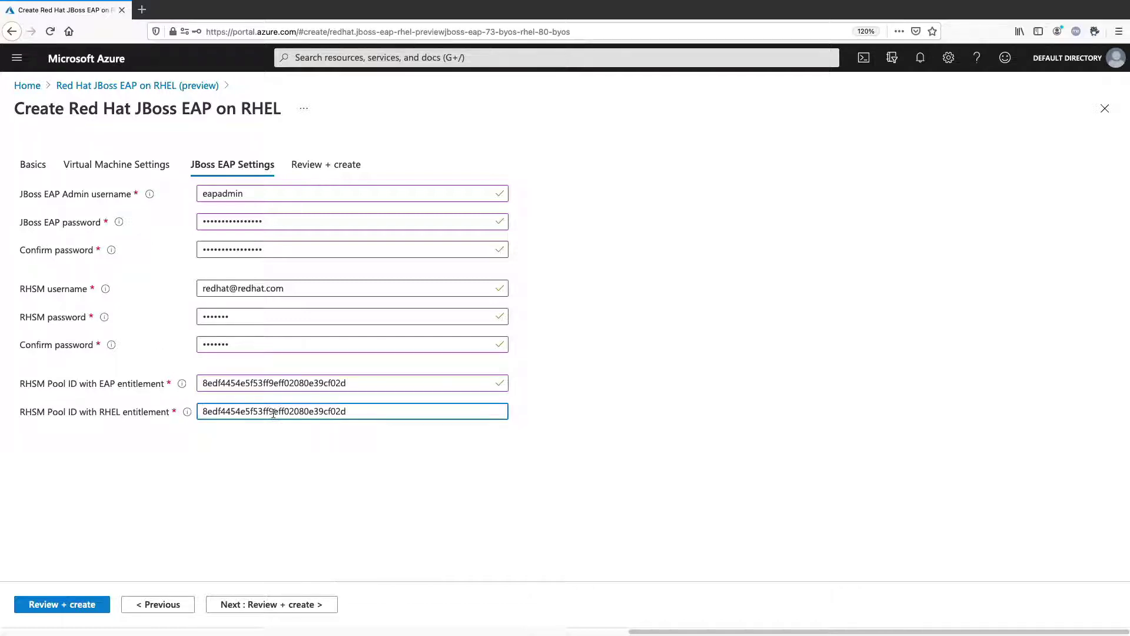
Validate the JBoss EAP on RHEL settings and create the deployment into eapdemo
left_click(260, 603)
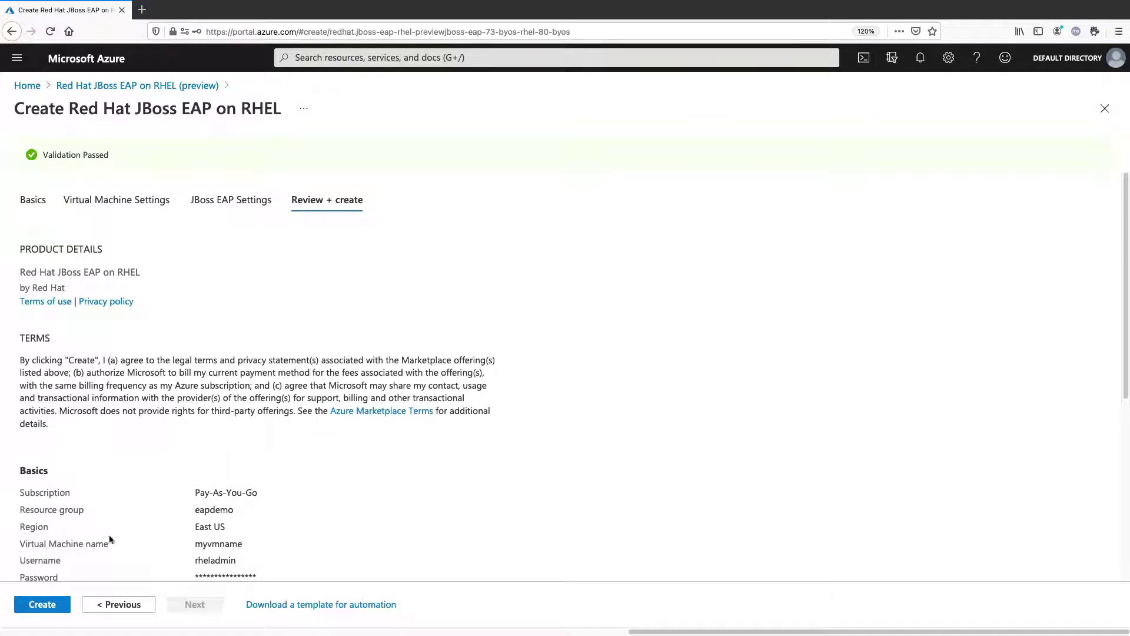
left_click(45, 609)
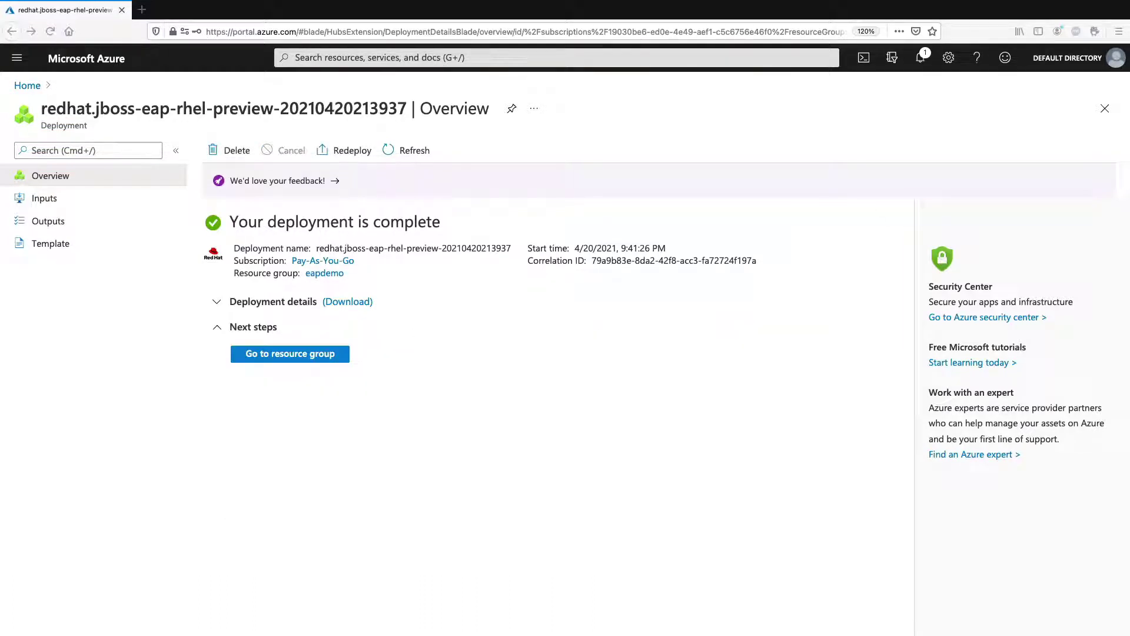
Add a public IP address named mypubip with DNS label myeapdemo to the eapdemo resource group
left_click(313, 355)
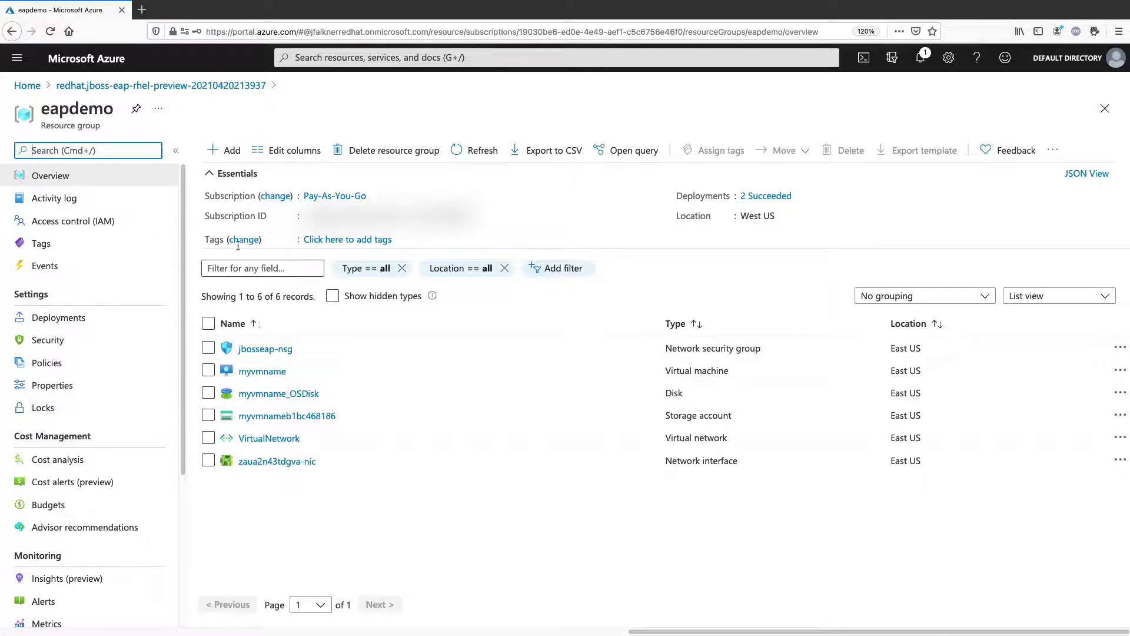
left_click(214, 150)
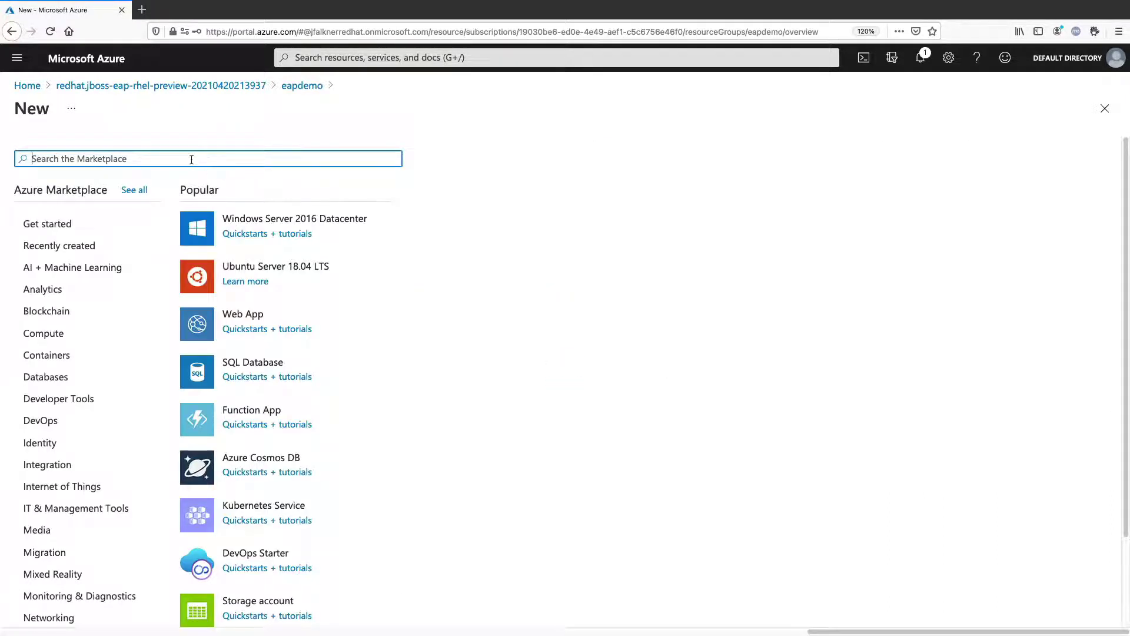
type("d")
key("BackSpace")
left_click(59, 246)
left_click(253, 260)
type("my")
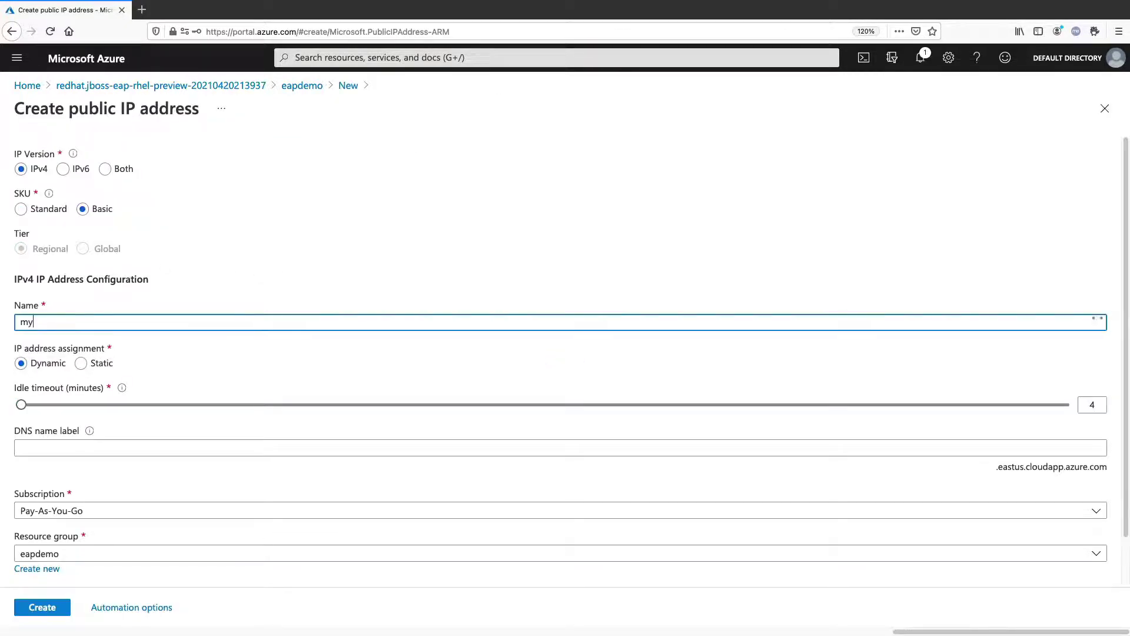
type("pubip")
left_click(142, 447)
type("myeapdemo")
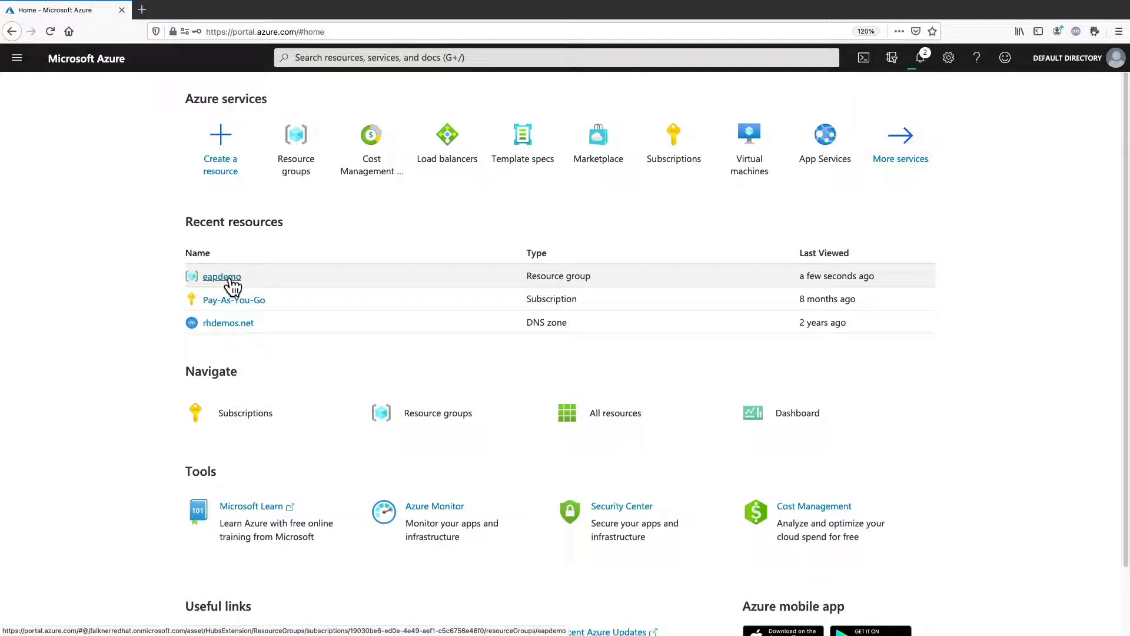
left_click(229, 277)
Add inbound security rules Port_8080 and Port_9990 to jbosseap-nsg
left_click(255, 345)
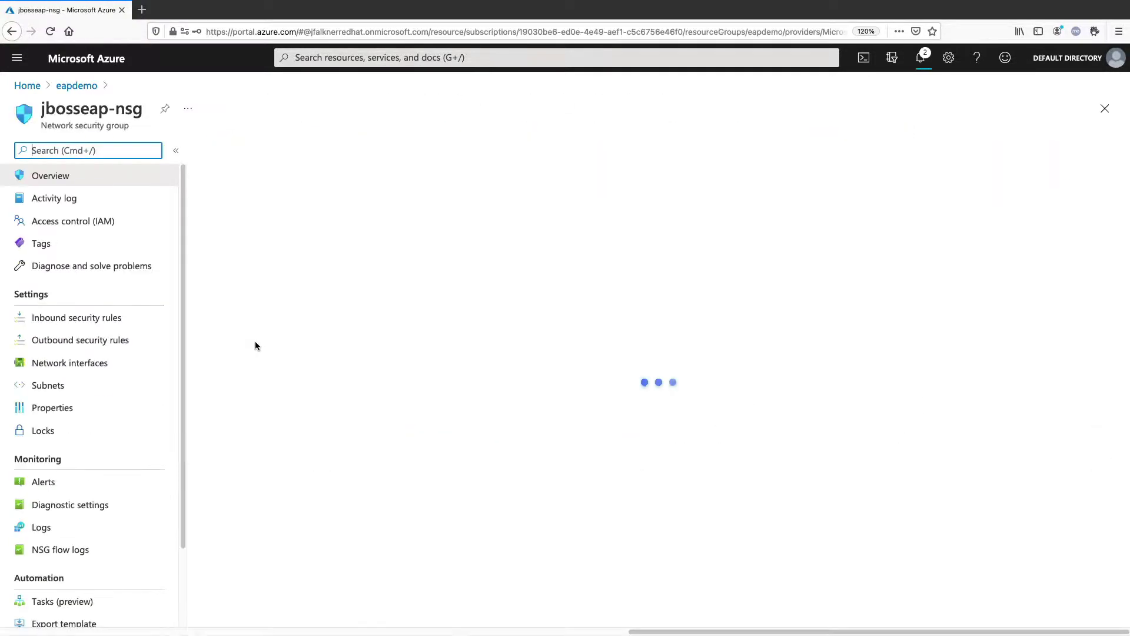
left_click(89, 318)
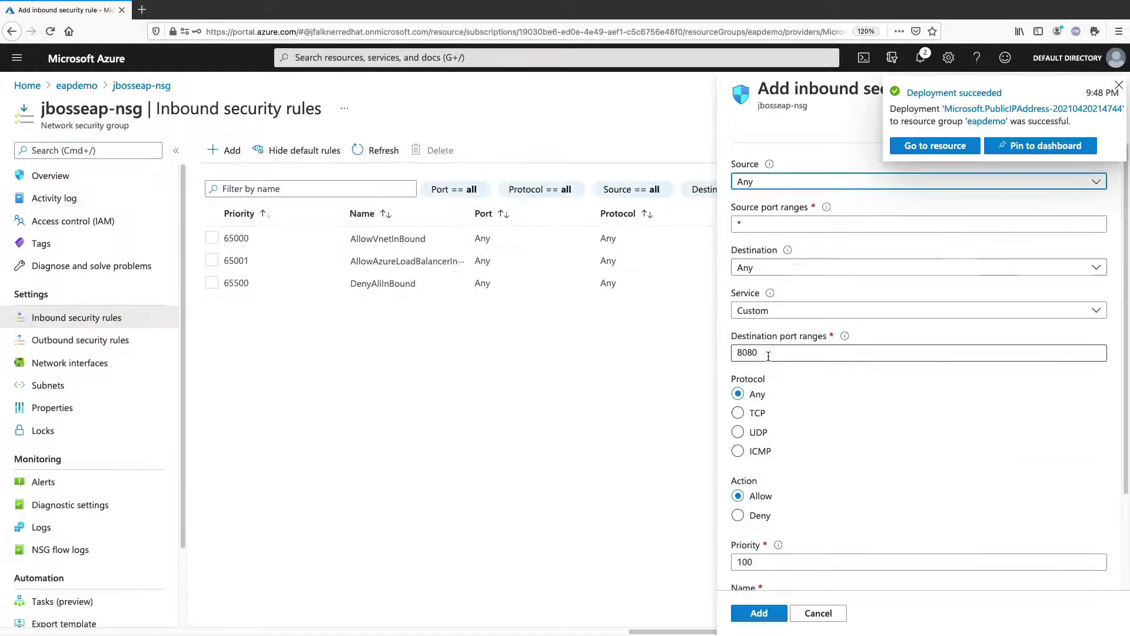
scroll(883, 412, "down", 5)
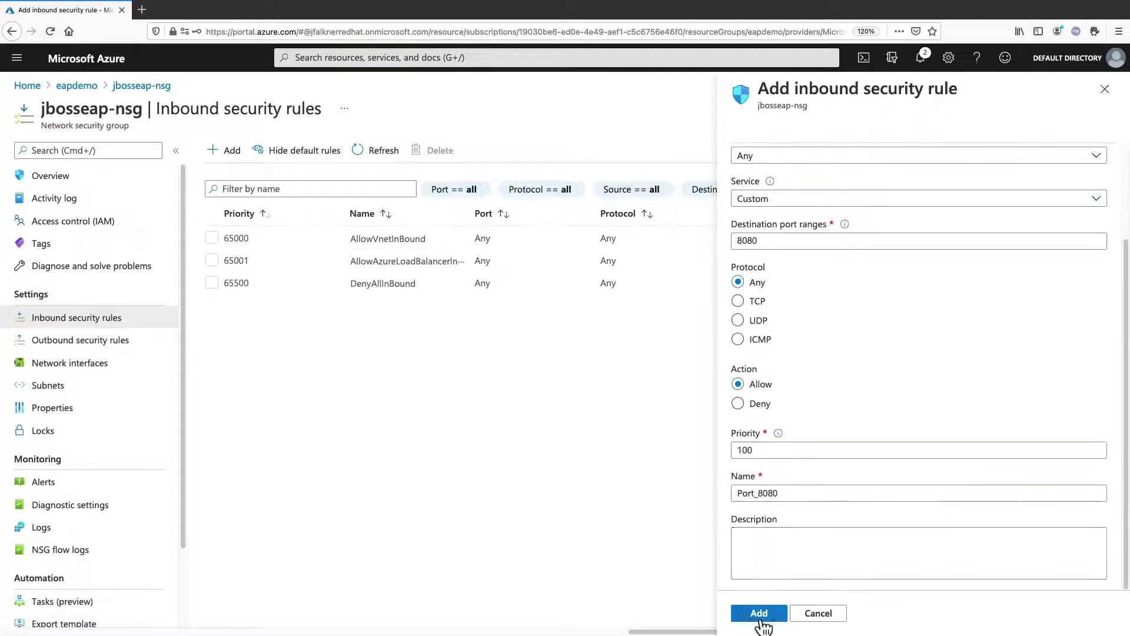
left_click(758, 612)
left_click(231, 150)
double_click(746, 348)
type("9990")
scroll(918, 353, "down", 3)
left_click_drag(778, 493, 755, 493)
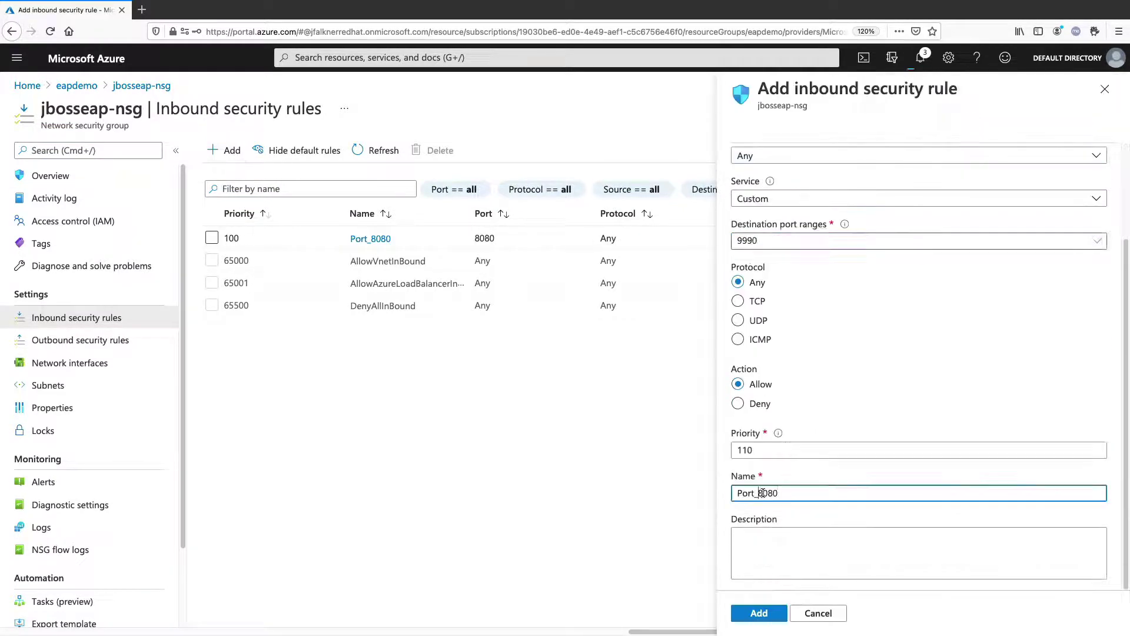
type("9990")
left_click(759, 613)
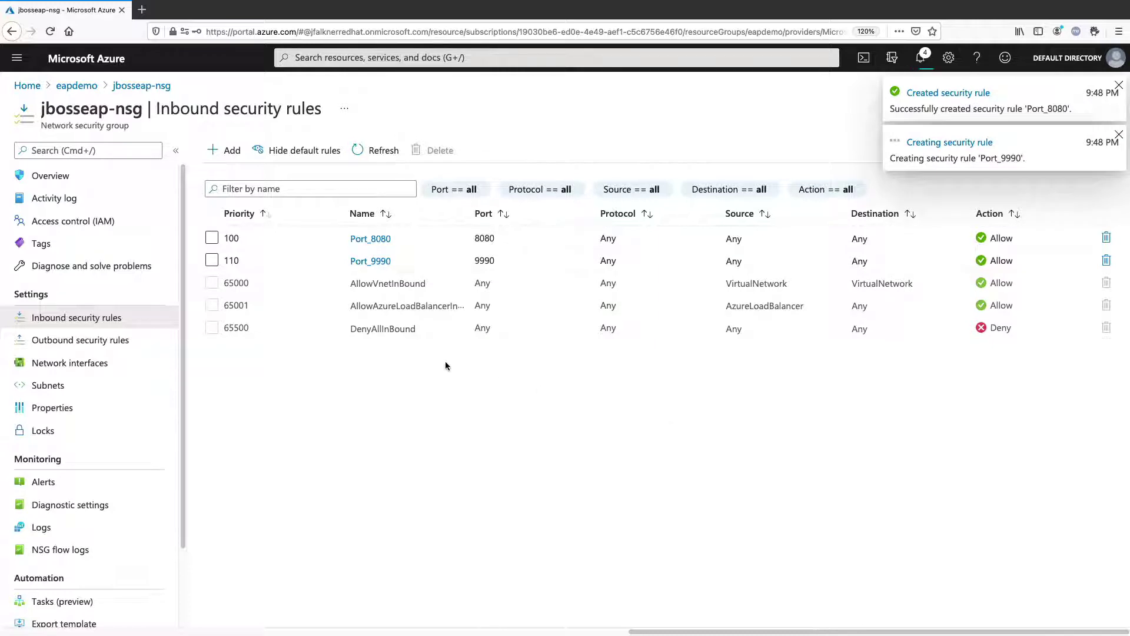
Associate mypubip with the VM's network interface and copy its DNS name
left_click(77, 86)
left_click(256, 371)
left_click(234, 150)
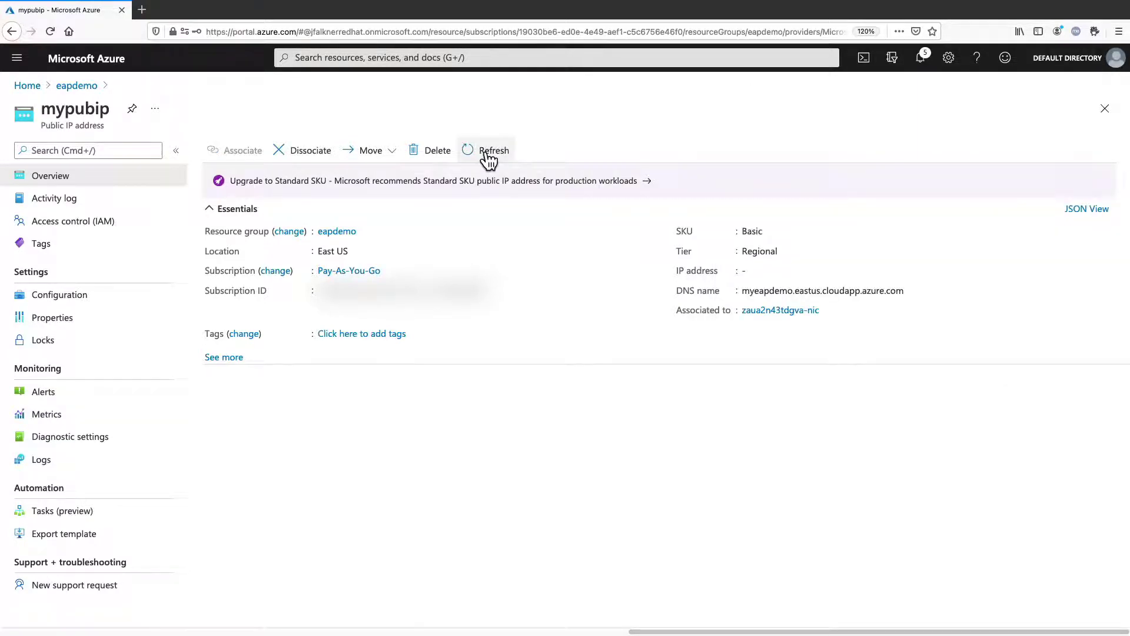
double_click(765, 291)
left_click(913, 291)
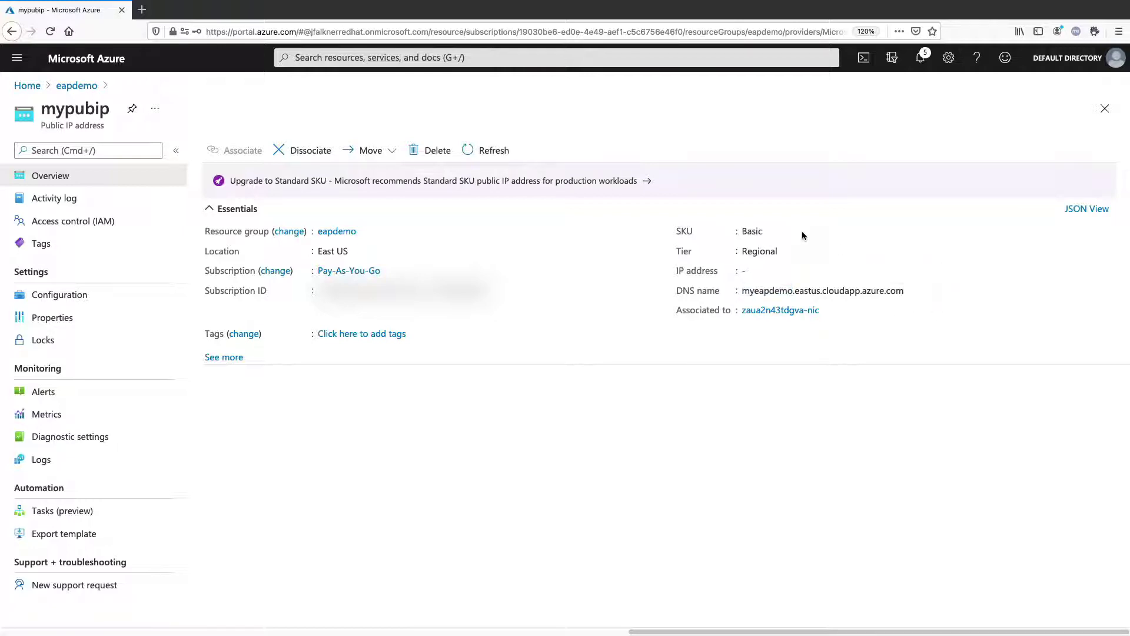
Load myeapdemo.eastus.cloudapp.azure.com:8080 in a new browser tab to see the JBoss EAP welcome page
key("ctrl+t")
key("ctrl+v")
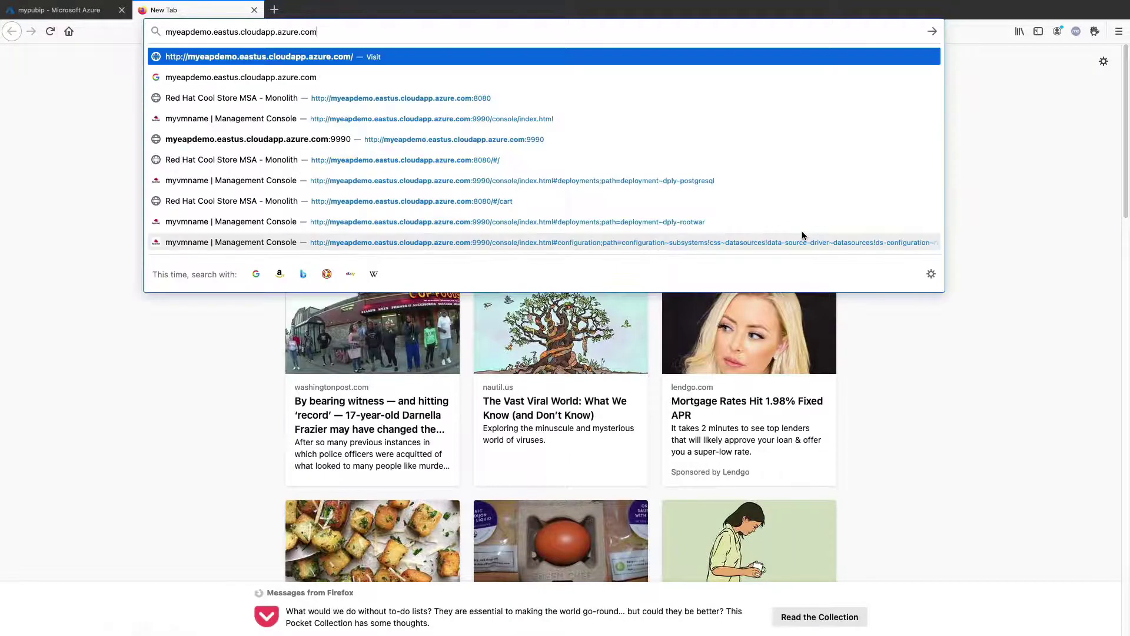
type(":8080")
key("Return")
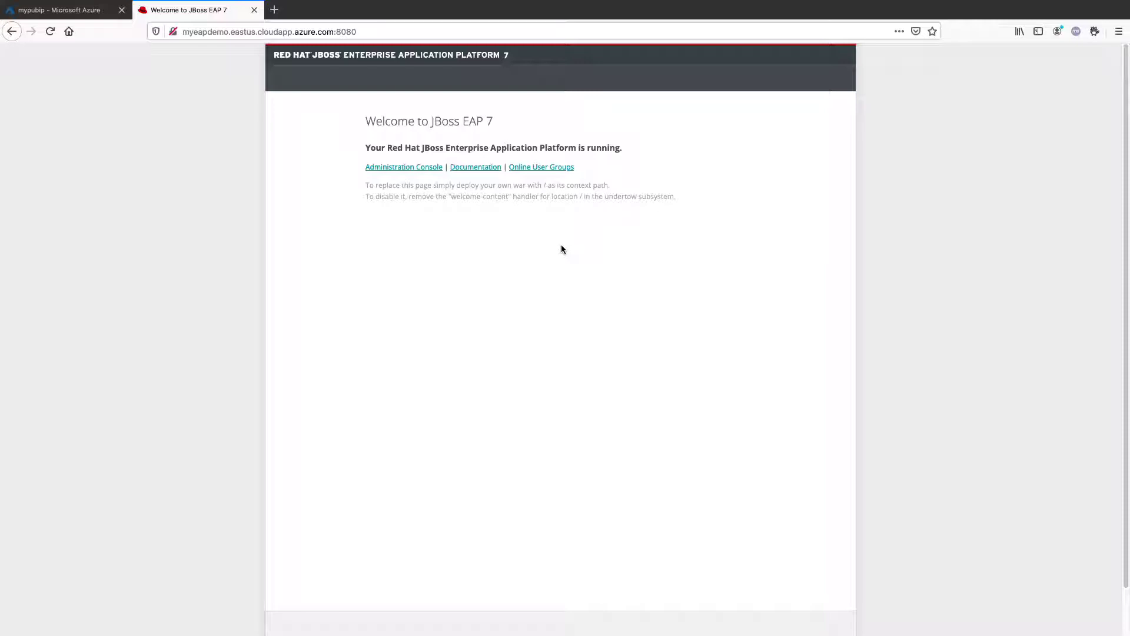
Log in to the Administration Console as eapadmin and save the login in the browser
left_click(414, 167)
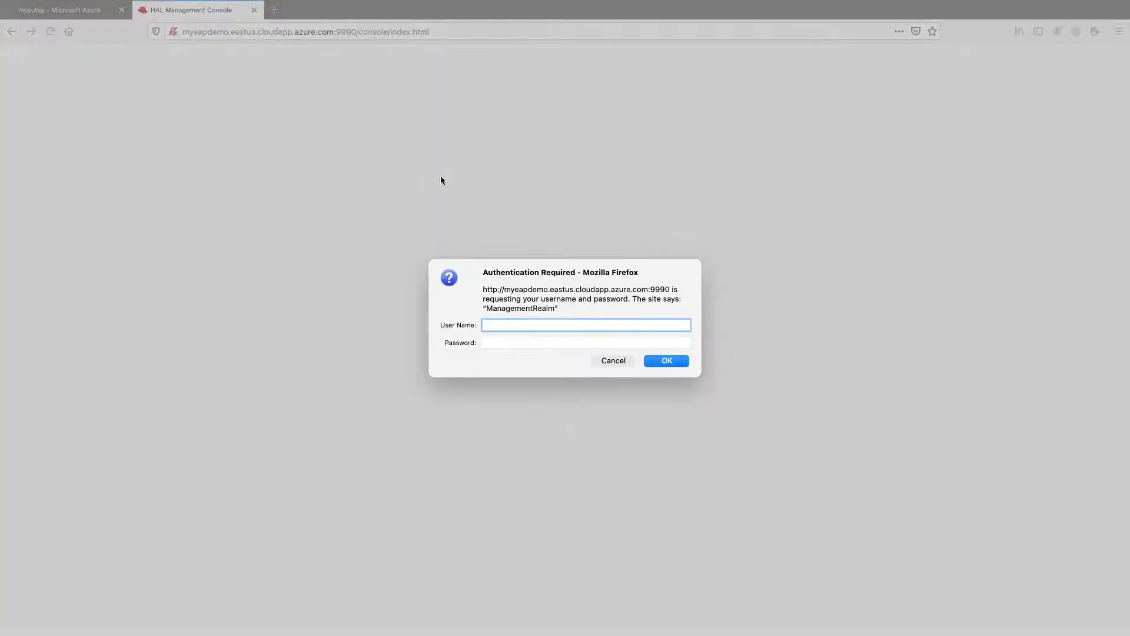
type("eapadmin")
key("Tab")
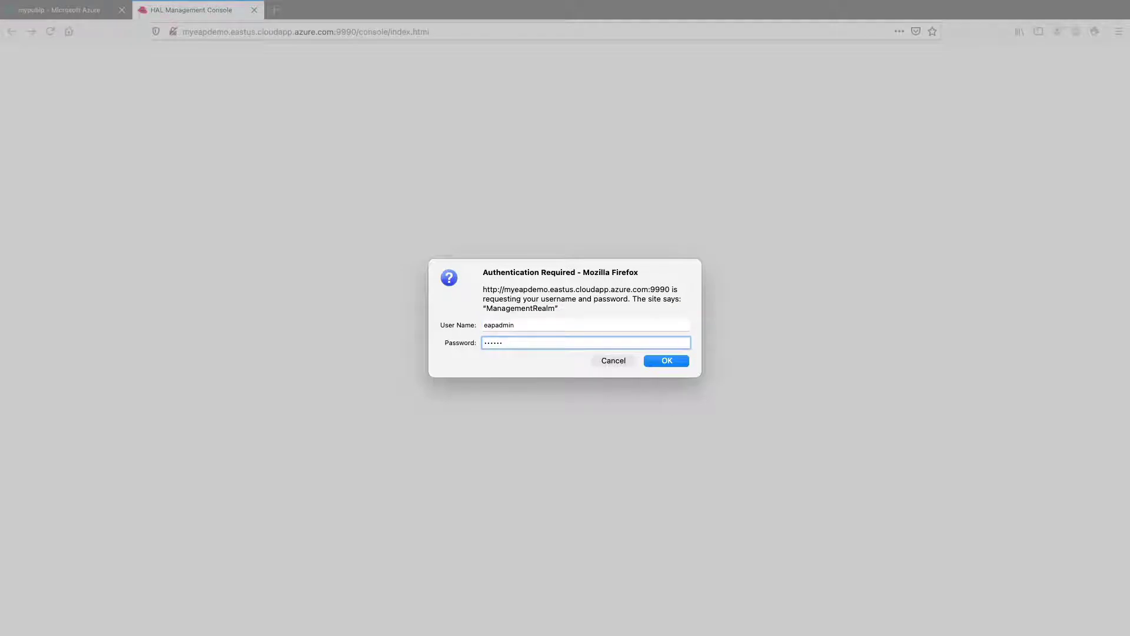
key("BackSpace")
key("BackSpace")
key("BackSpace")
key("Return")
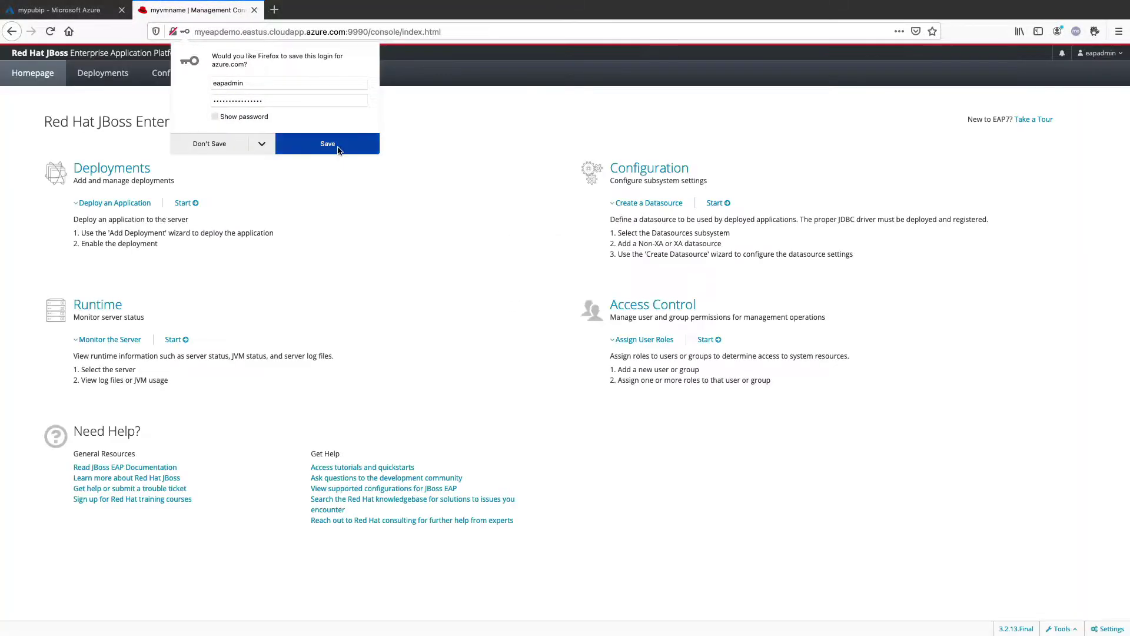
left_click(339, 150)
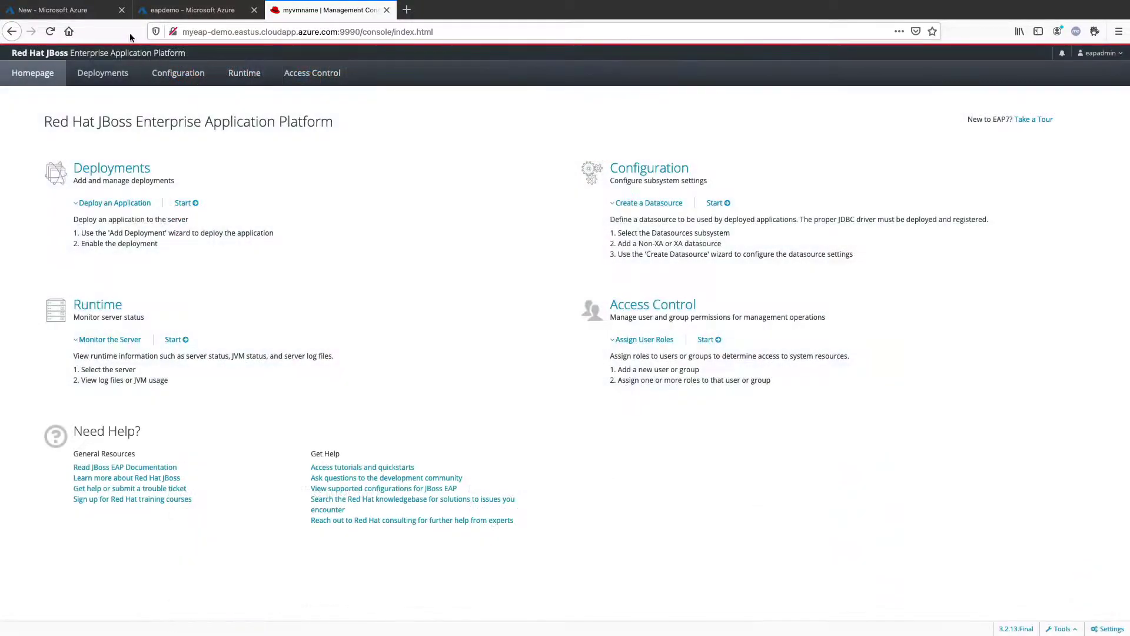
Search the Azure Marketplace for 'sql on rhel' to list SQL Server images on RHEL
left_click(75, 15)
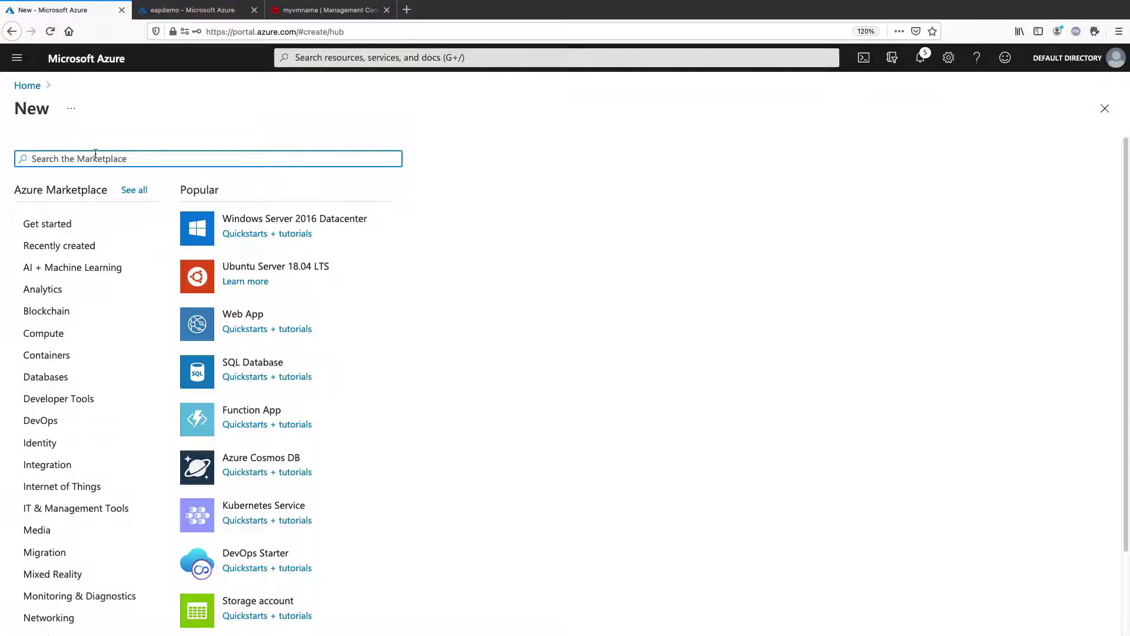
type("sql on rhel")
key("Return")
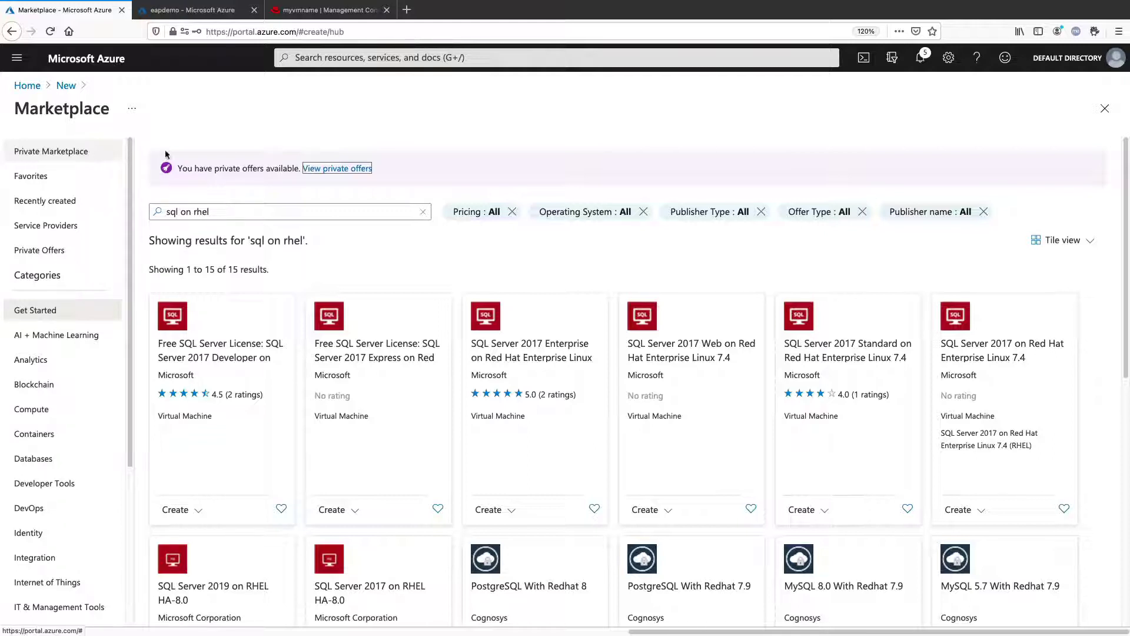
In Cloud Shell, connect to the SQL Server with sqlcmd -S 52.170.101.142 -U SA
left_click(863, 63)
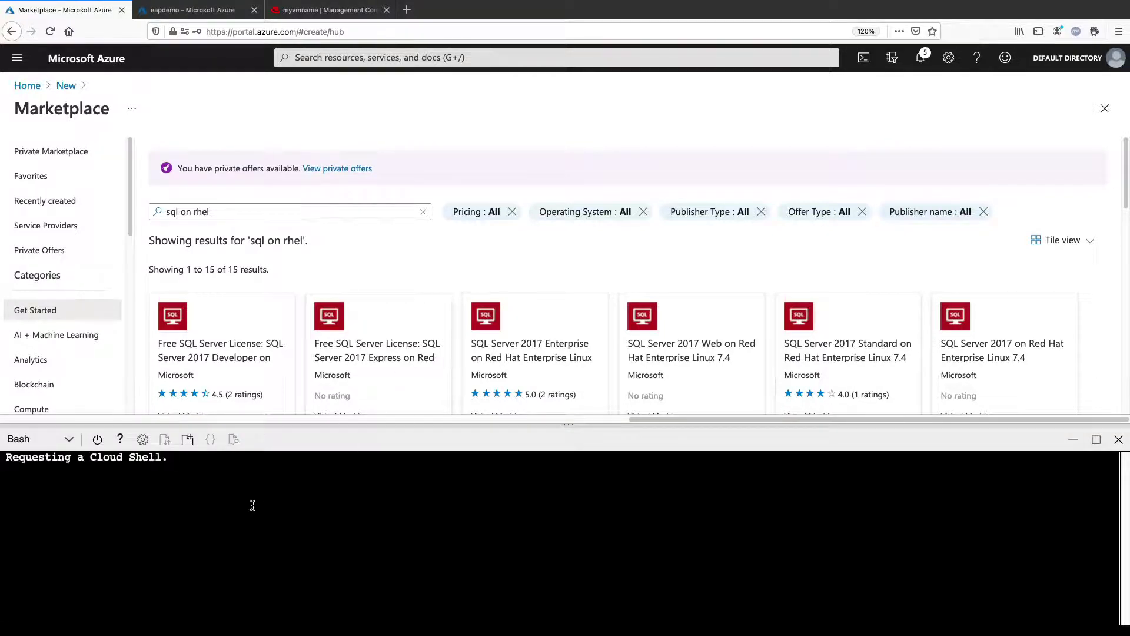
key("ctrl+v")
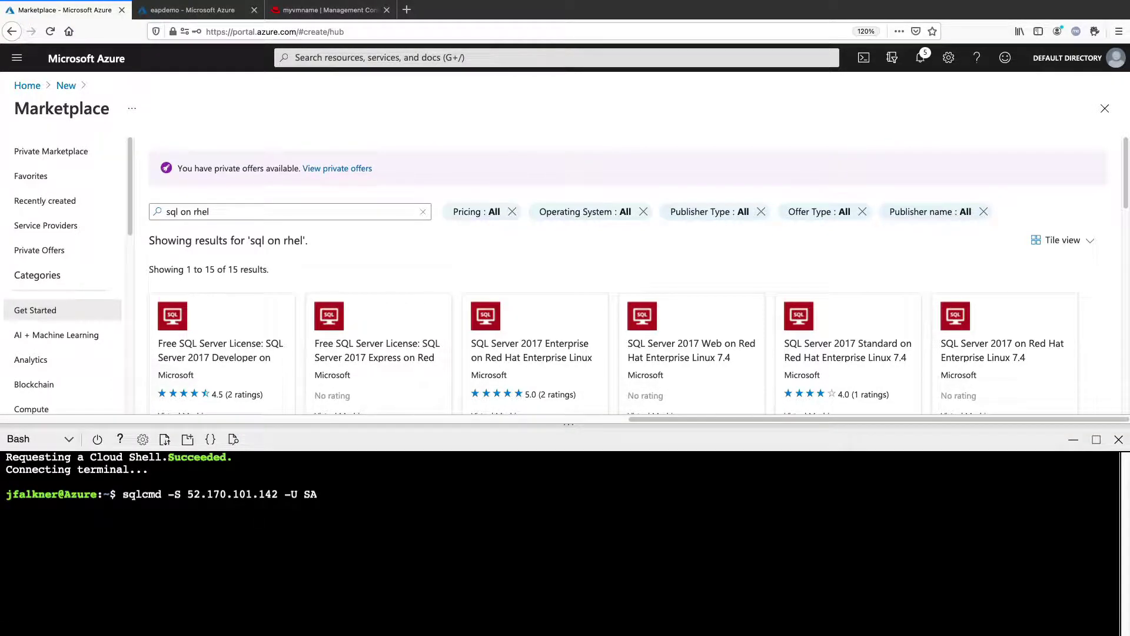
key("Return")
key("Return")
Run CREATE DATABASE Coolstore; followed by GO to create the database
type("CREATE DATA")
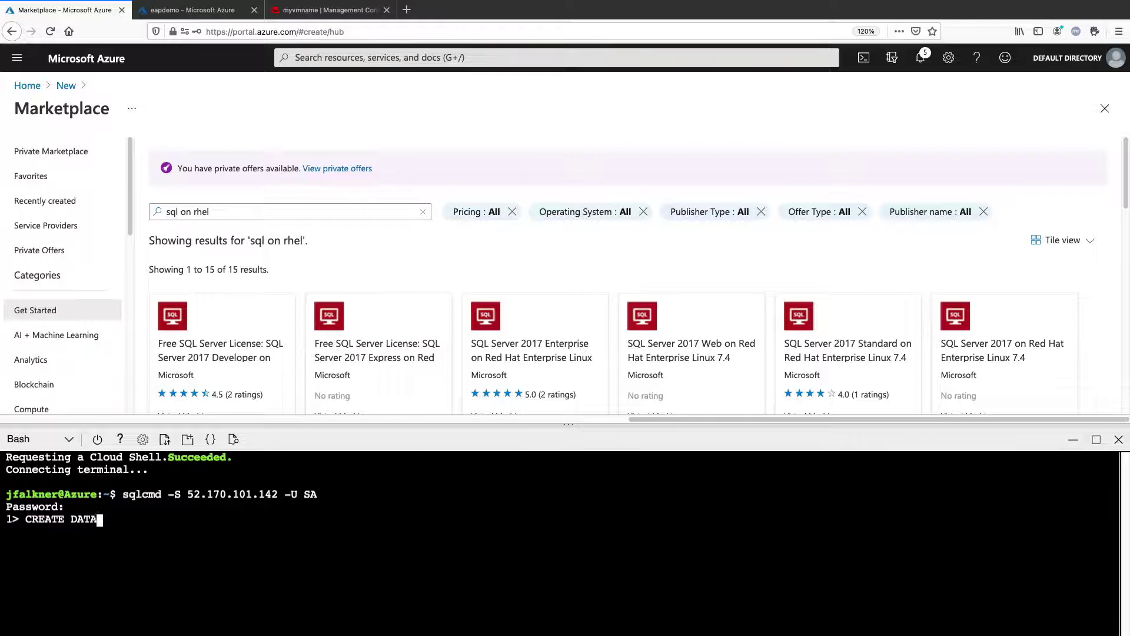
type("BASE Coolstore;")
key("Return")
type("GO")
key("Return")
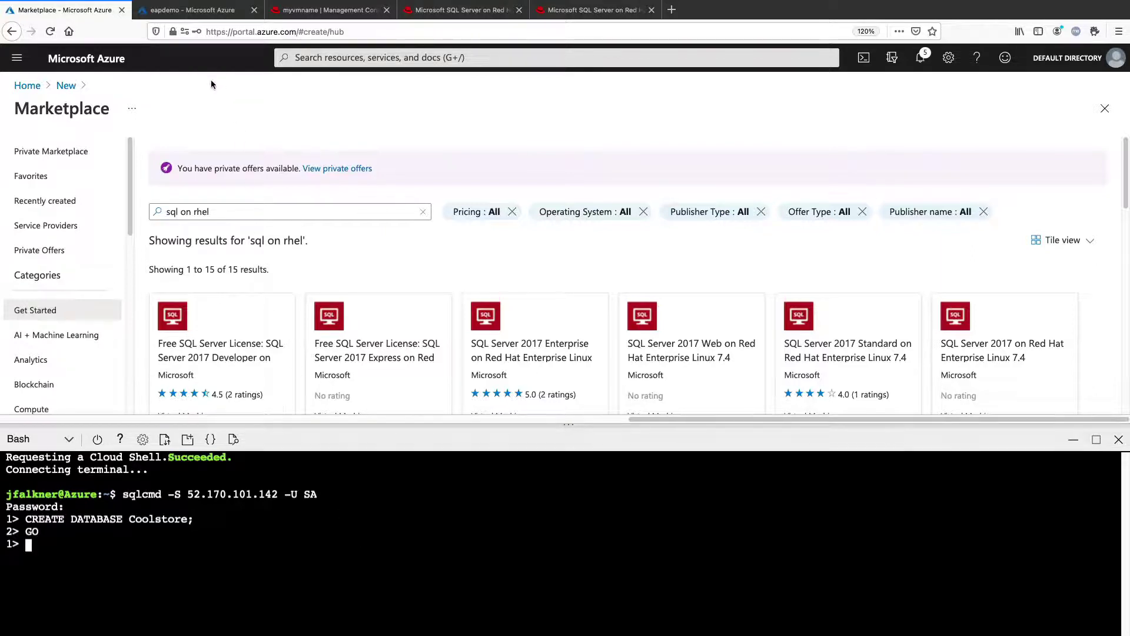
Upload the mssql-jdbc-9.2.1.jre8.jar driver file as a new deployment
left_click(332, 16)
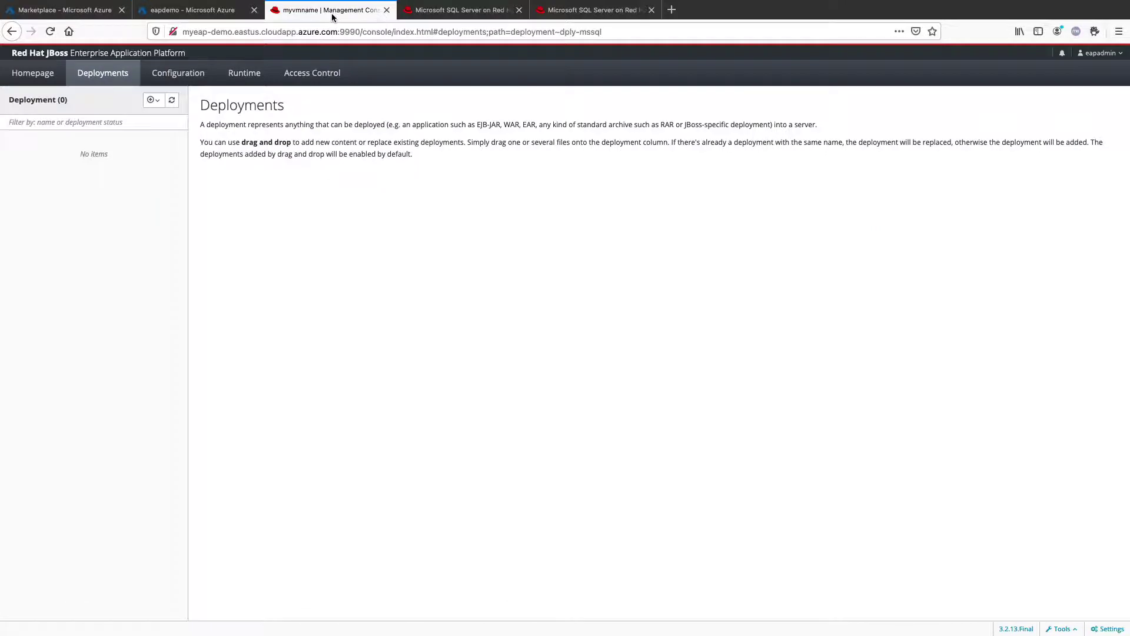
left_click(26, 72)
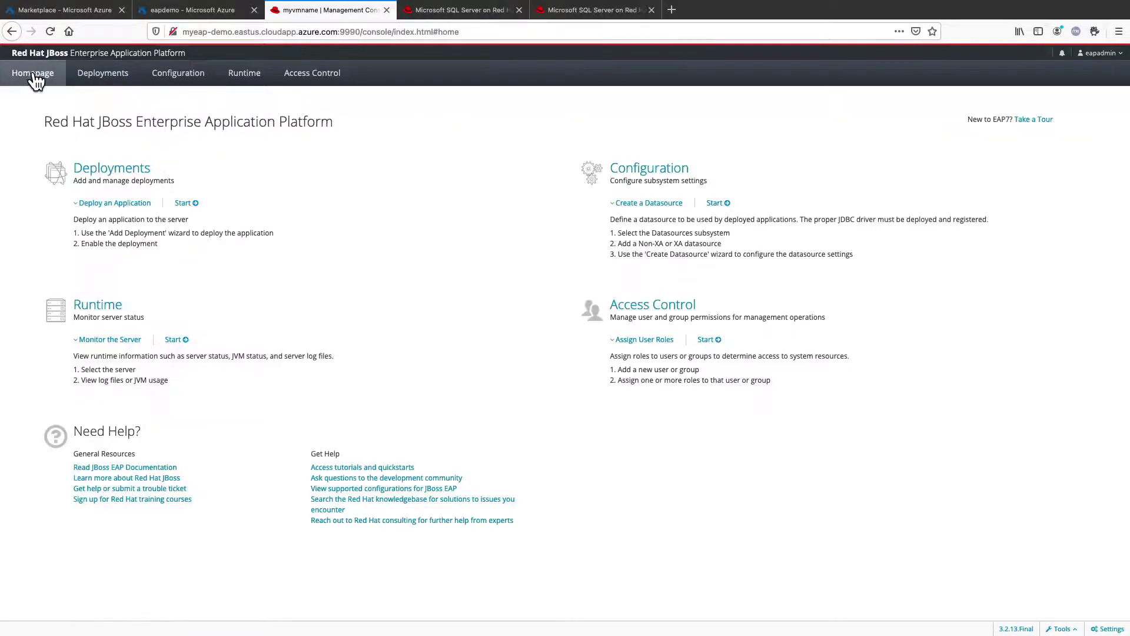
left_click(97, 78)
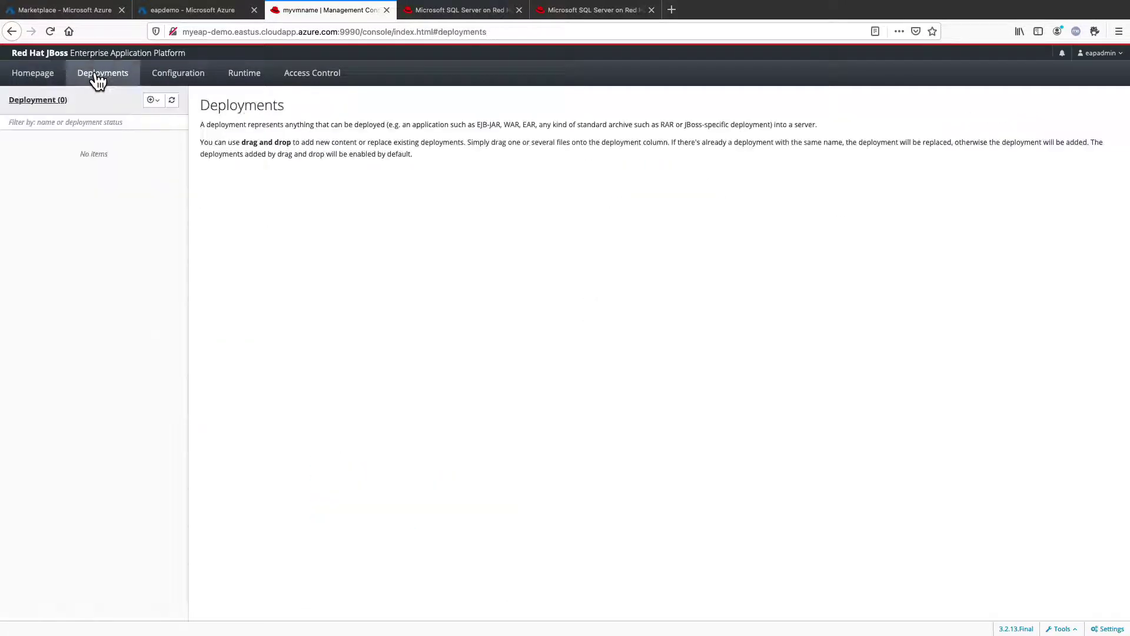
left_click(158, 101)
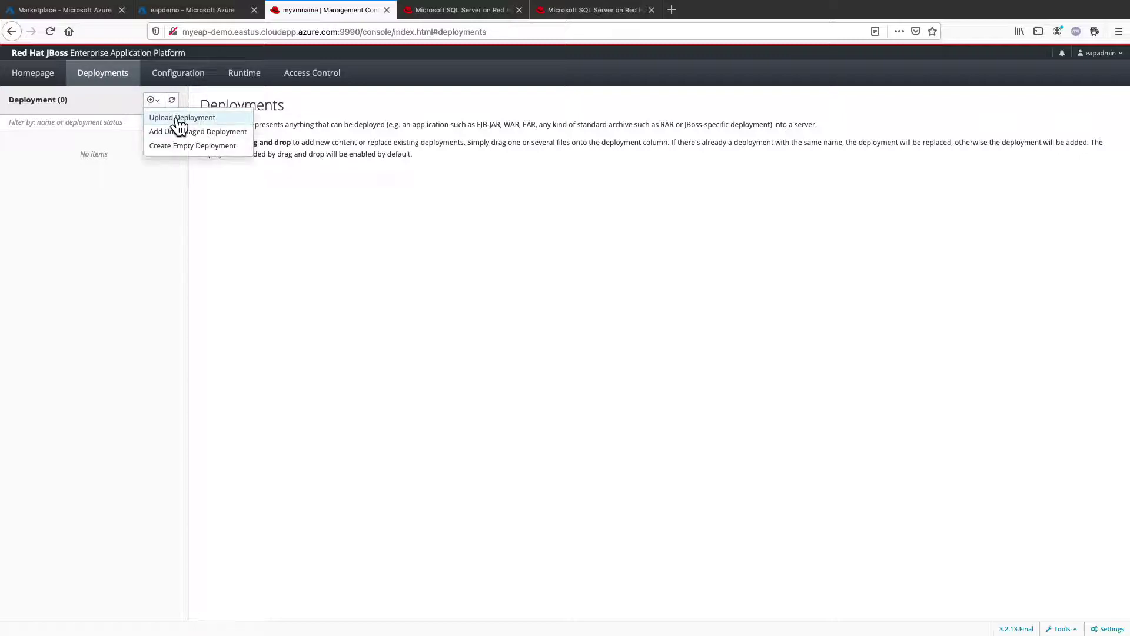
left_click(177, 118)
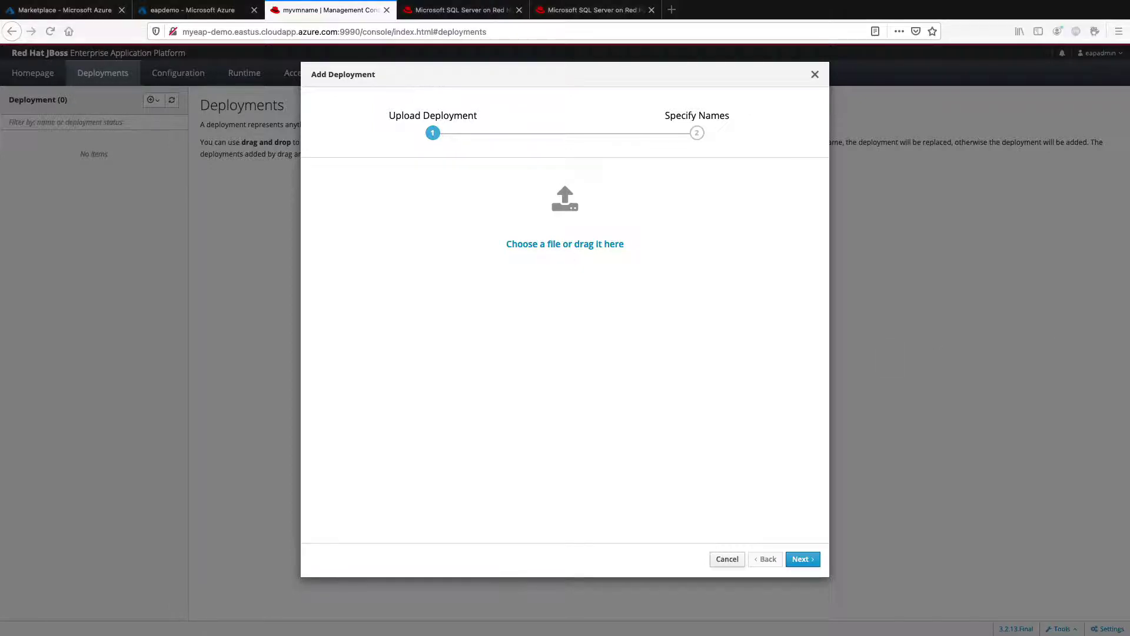
left_click_drag(555, 232, 531, 224)
left_click(804, 562)
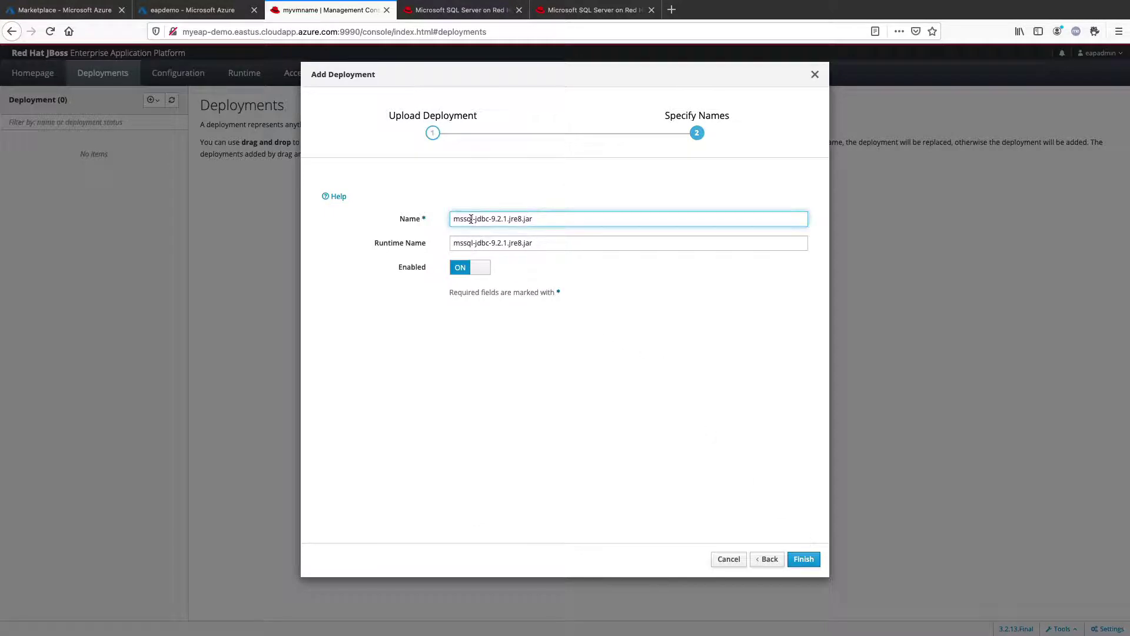
Trim the deployment Name and Runtime Name to 'mssql' and finish the upload
left_click_drag(472, 220, 572, 223)
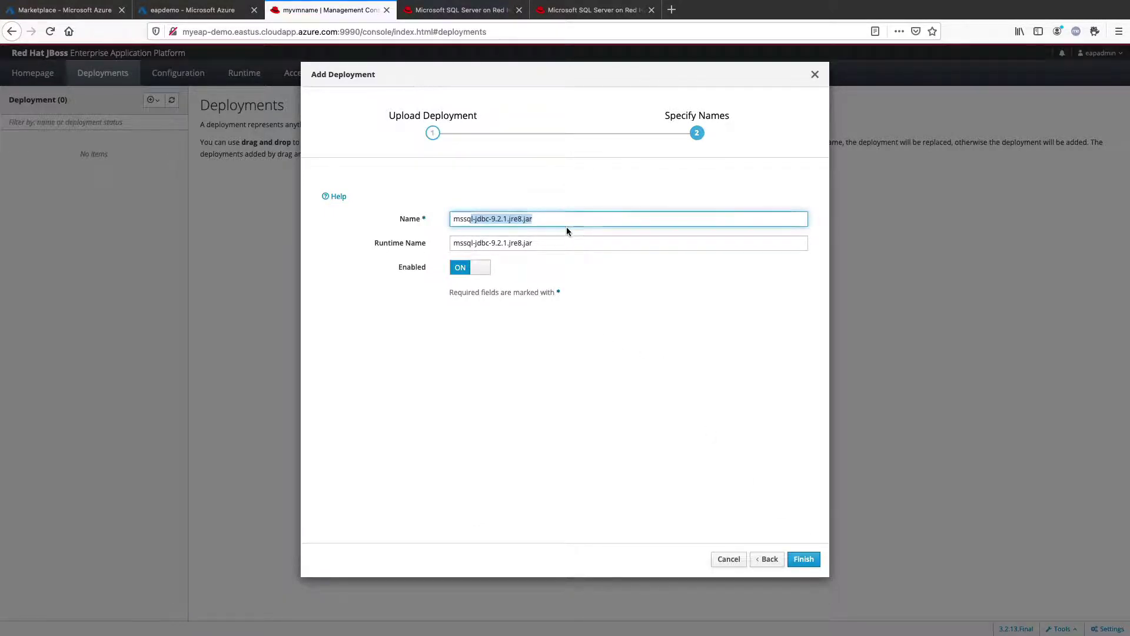
key("BackSpace")
left_click_drag(472, 243, 583, 246)
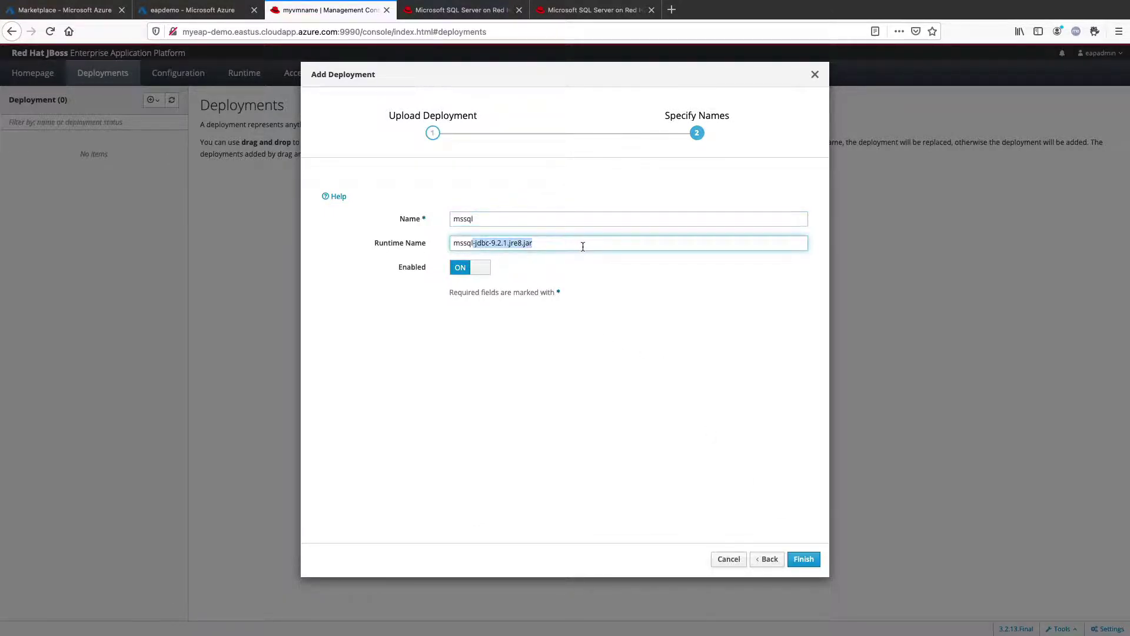
key("BackSpace")
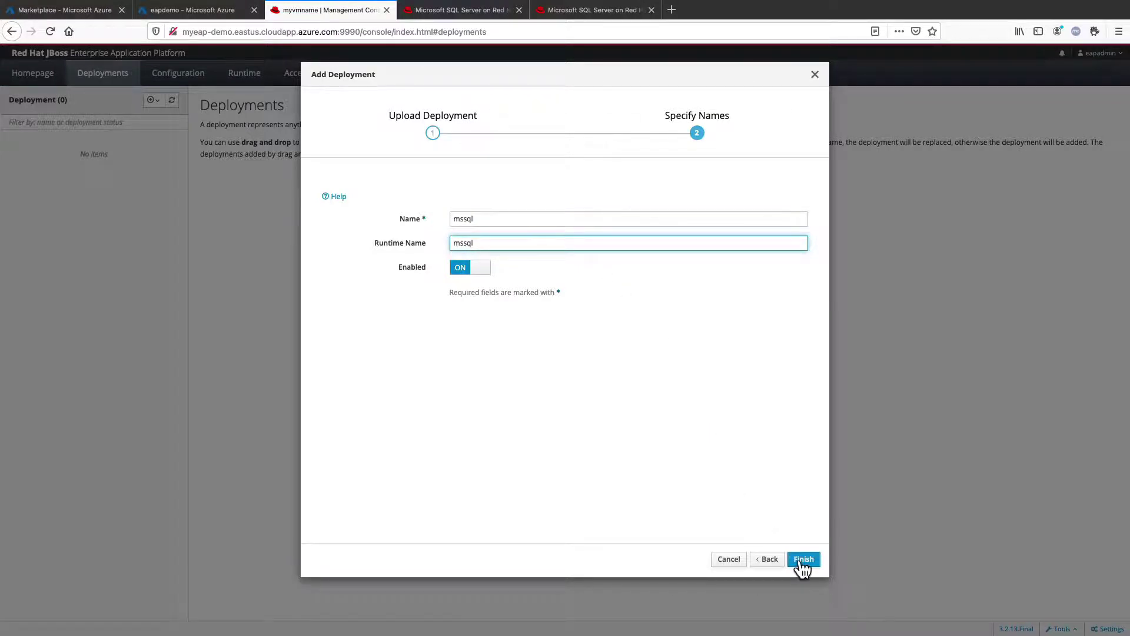
left_click(801, 557)
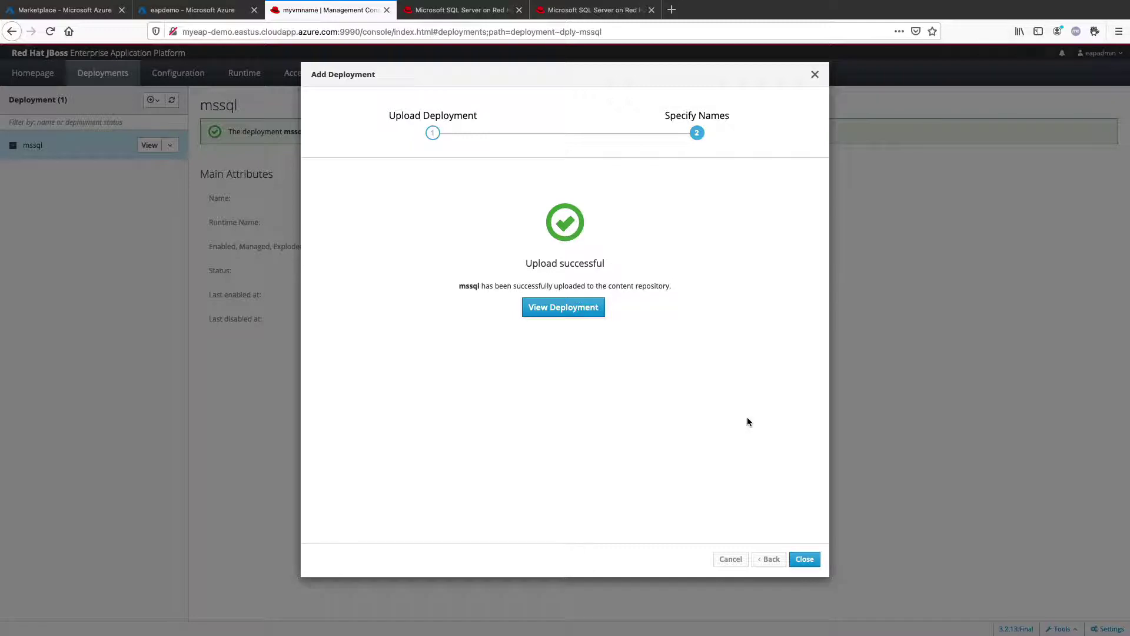
left_click(805, 560)
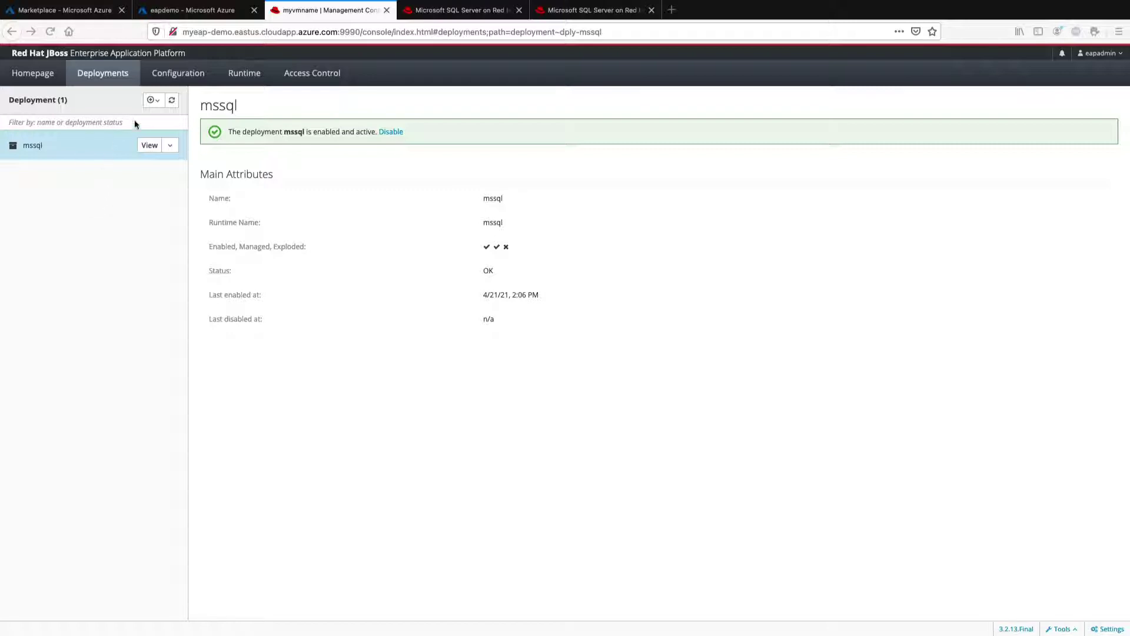
Check the mssql entry under JDBC Drivers, then bring up the Datasources add options
left_click(177, 78)
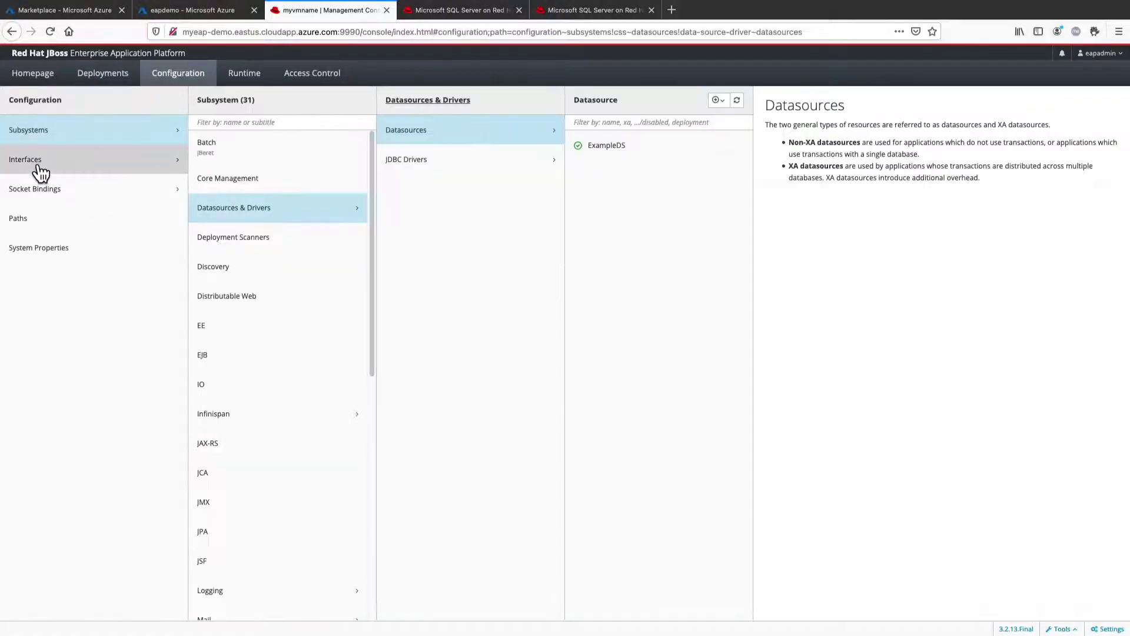
left_click(36, 139)
left_click(232, 216)
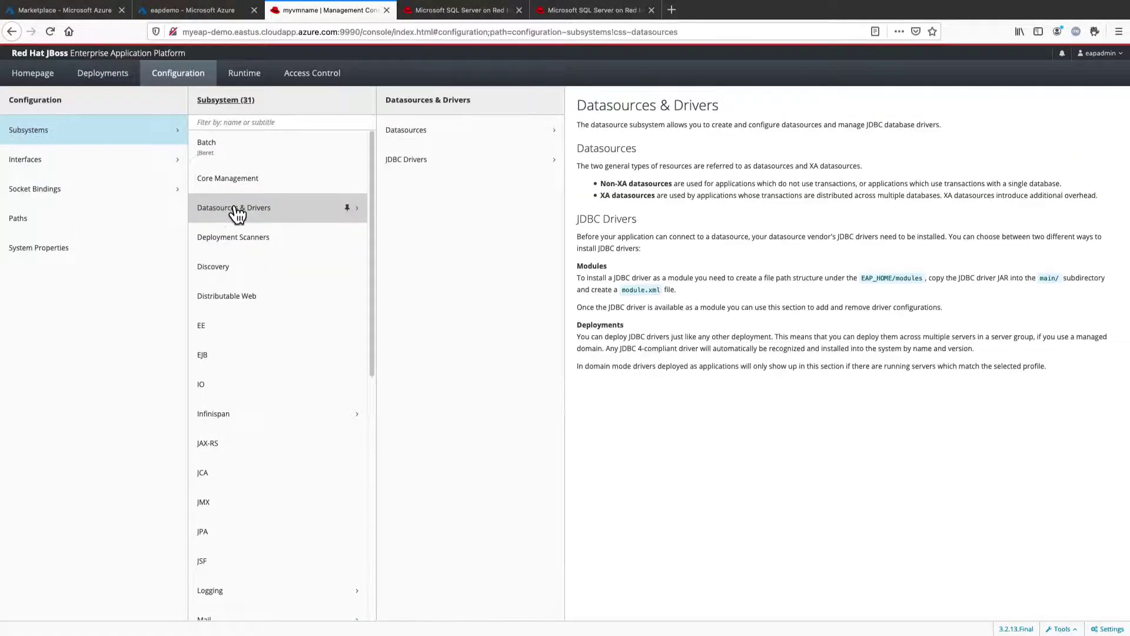
left_click(421, 170)
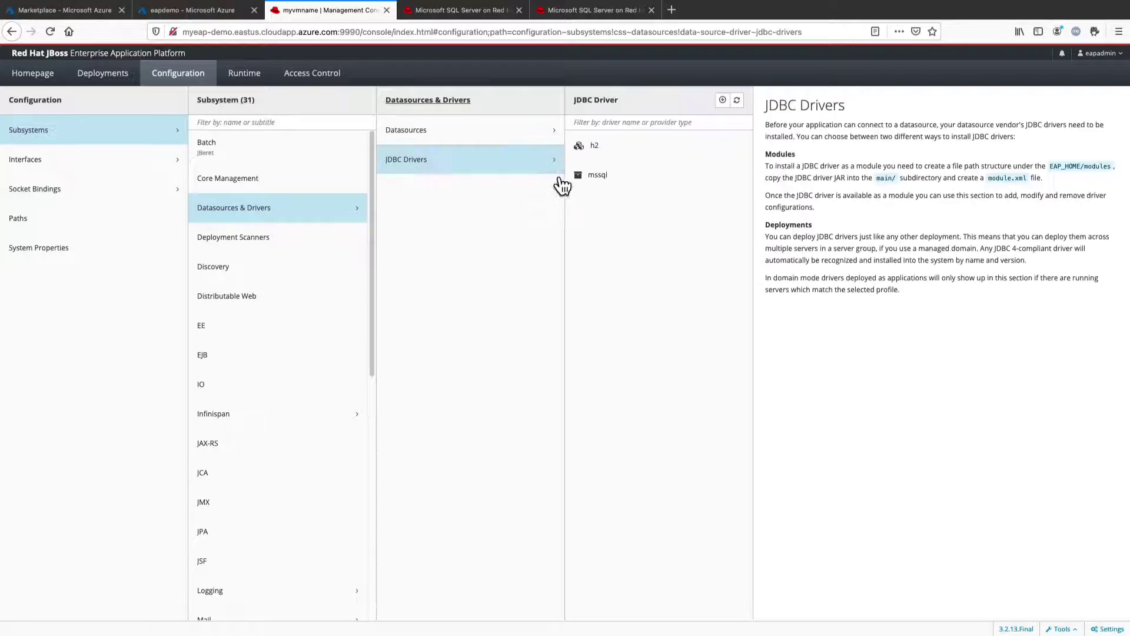
left_click(624, 179)
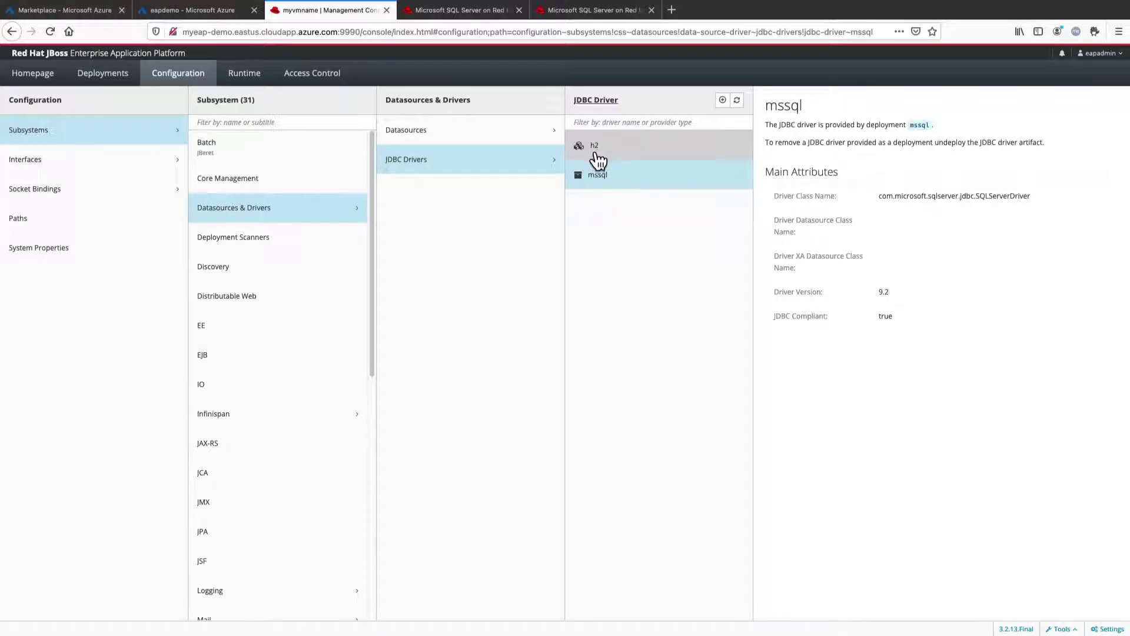
left_click(489, 141)
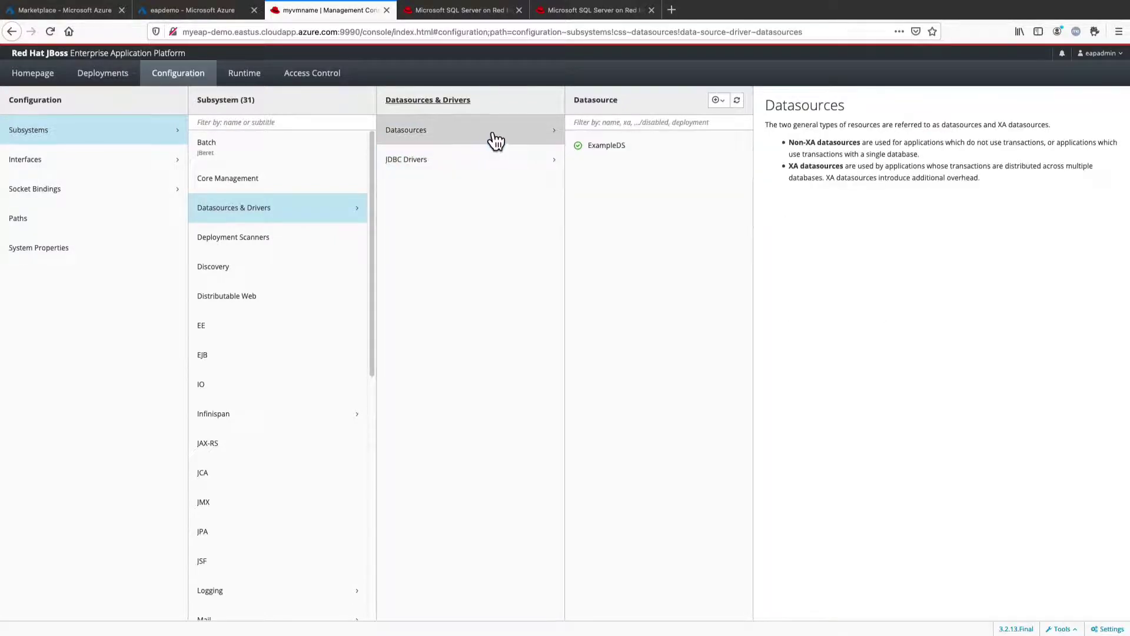
left_click(719, 100)
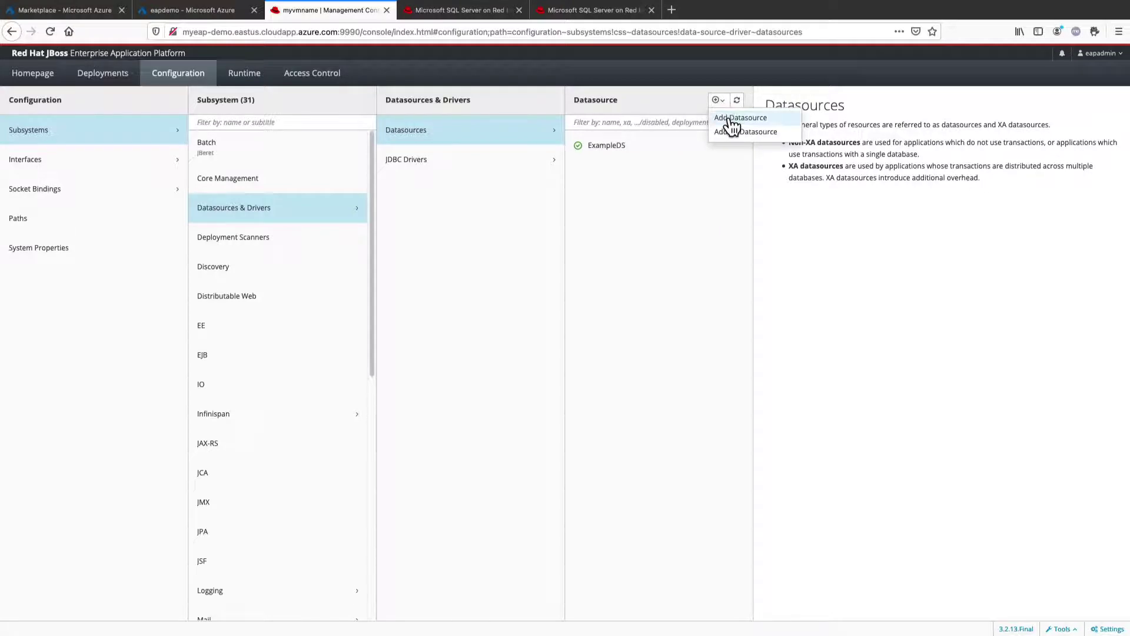
Add a Microsoft SQLServer datasource and name it CoolstoreDS
left_click(732, 119)
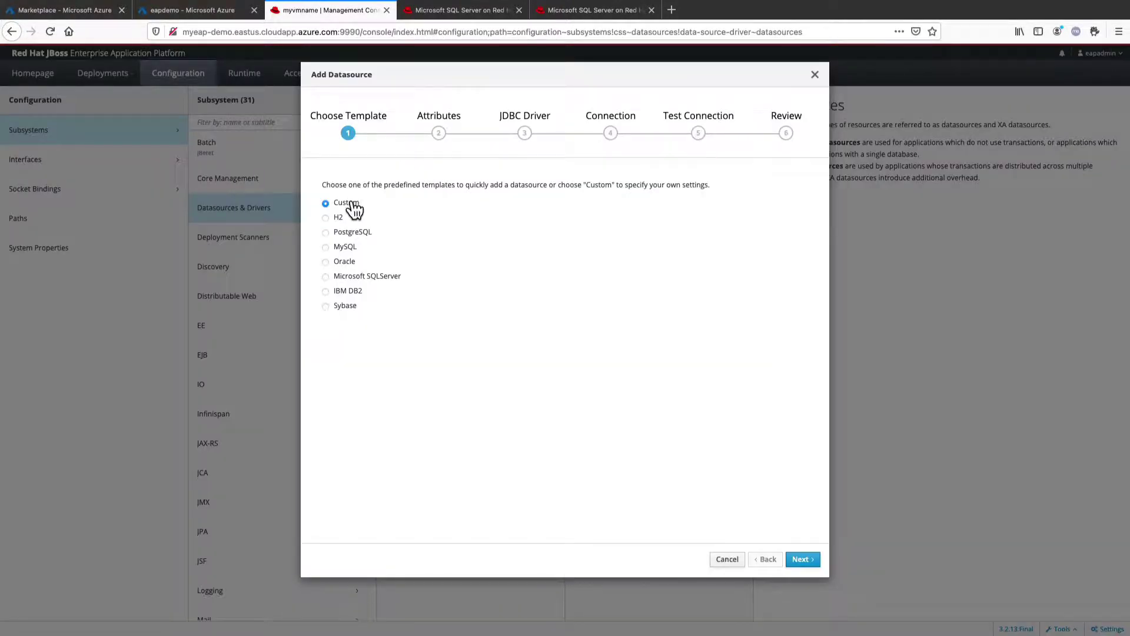
left_click(352, 277)
left_click(798, 564)
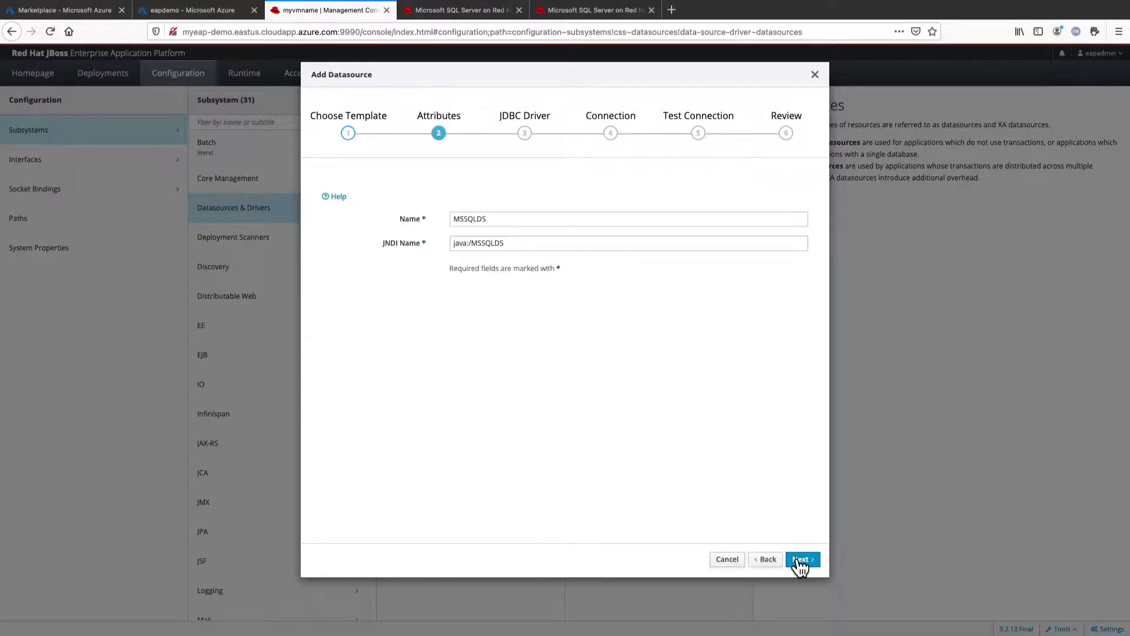
double_click(468, 218)
type("Coolstore")
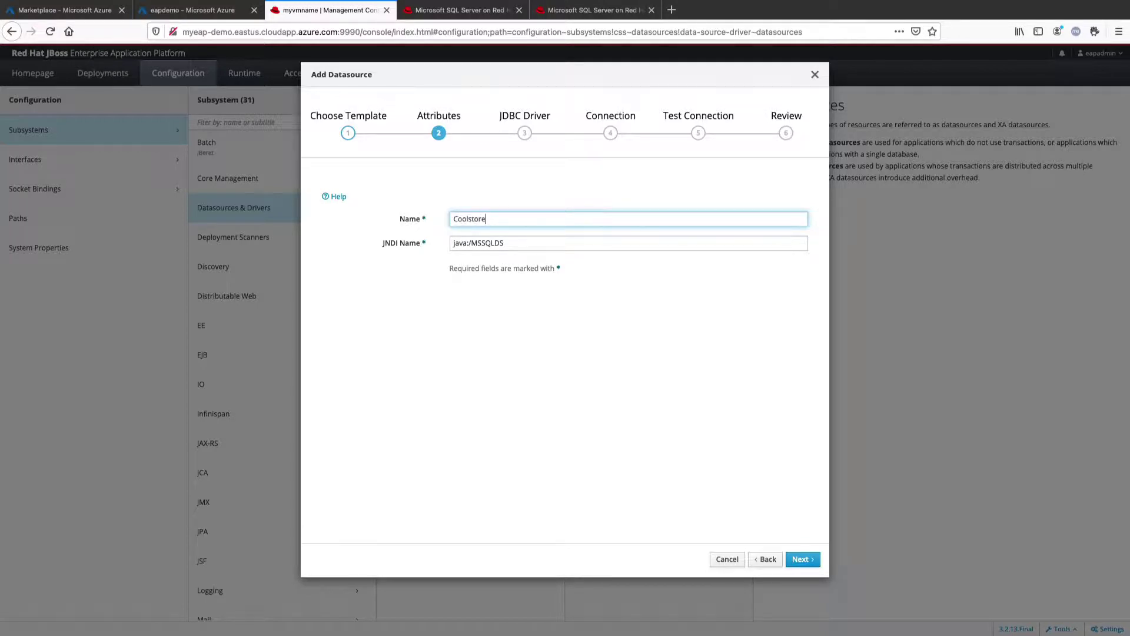
key("Tab")
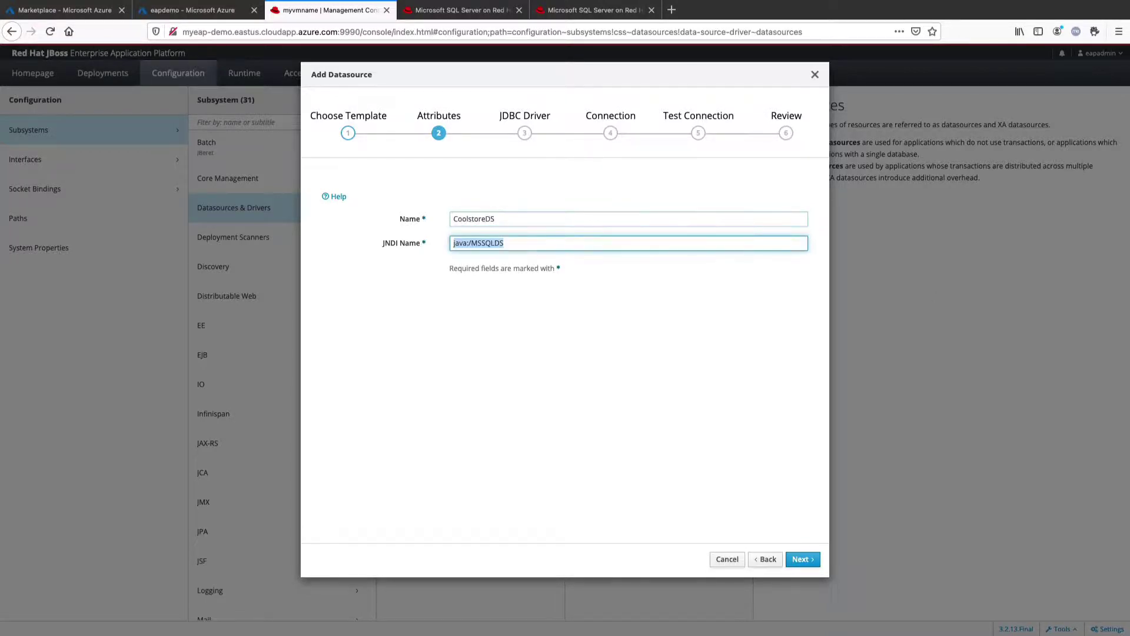
Set the JNDI name to java:jboss/datasources/CoolstoreDS
key("alt+Tab")
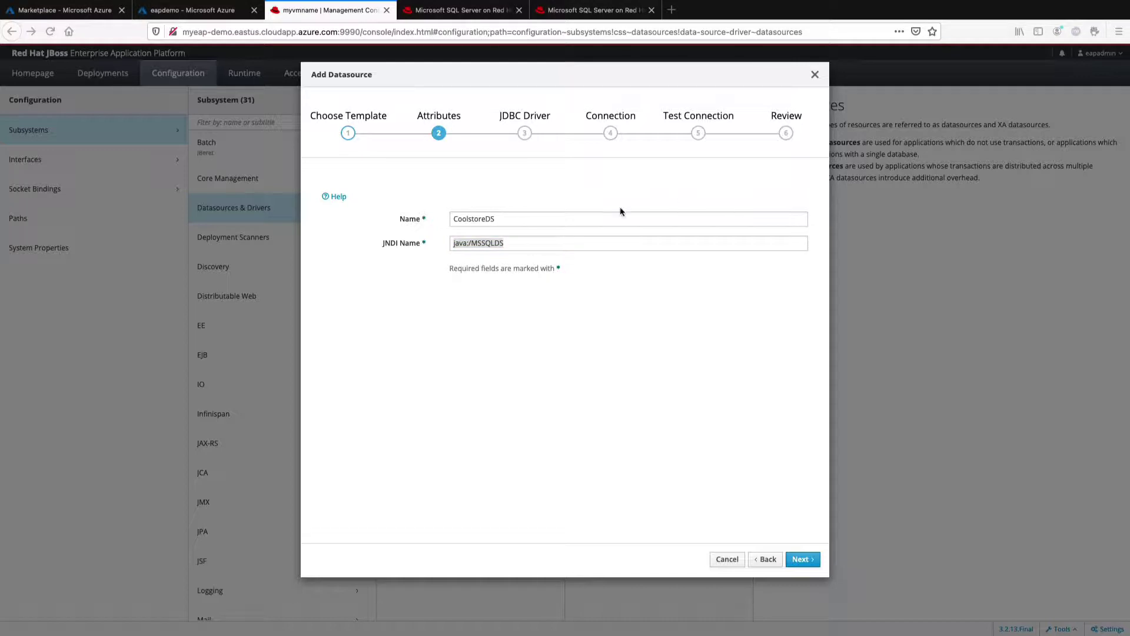
key("alt+Tab")
type("jboss")
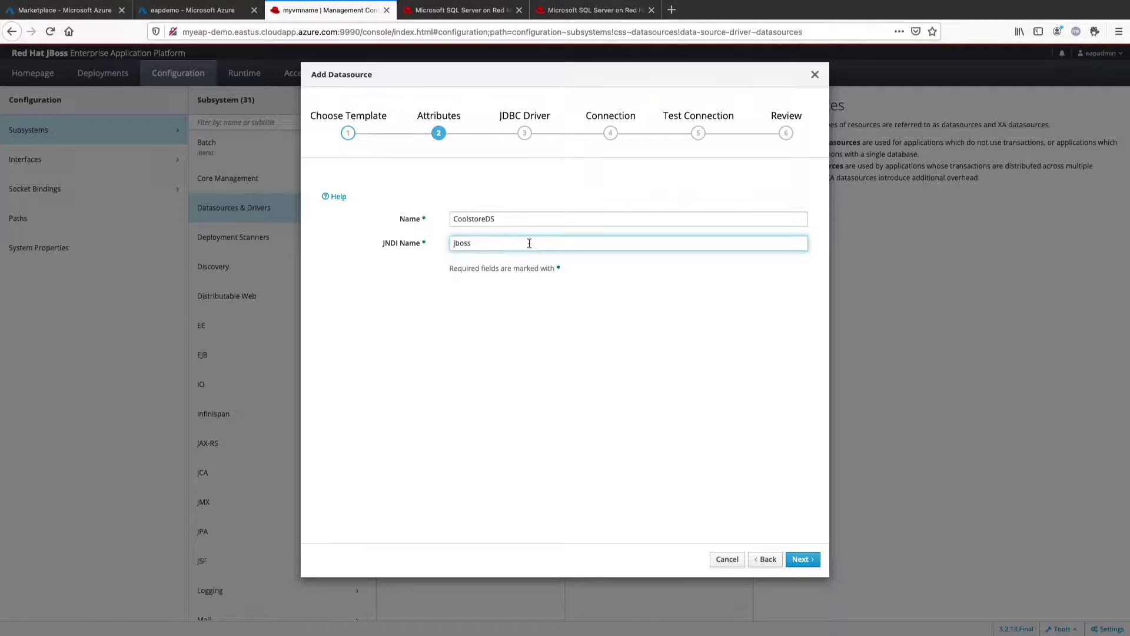
key("alt+Tab")
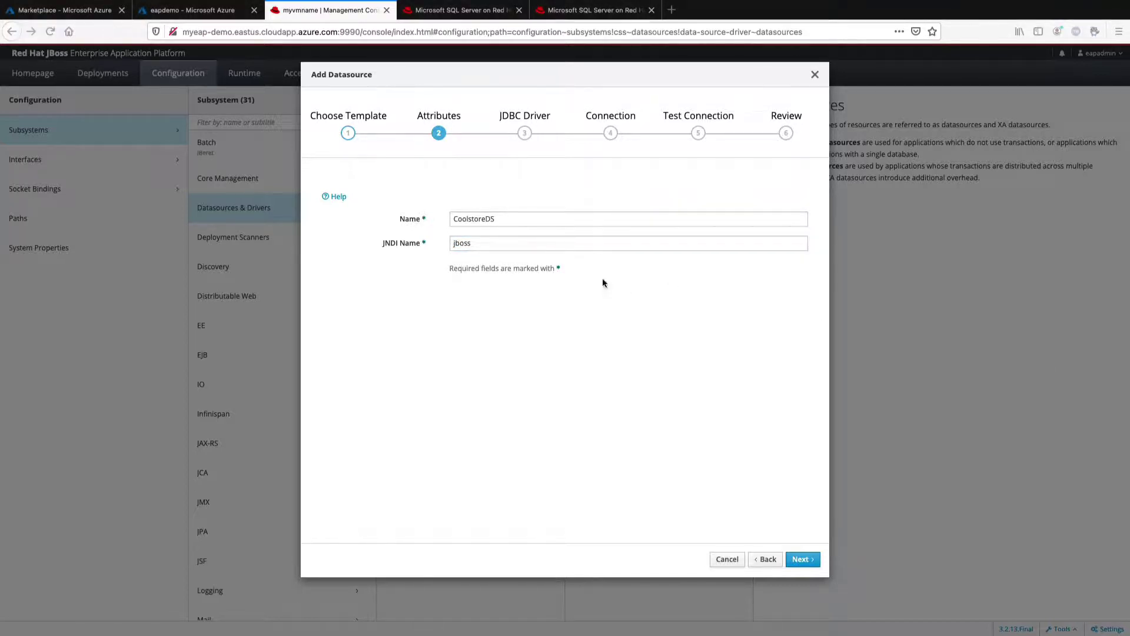
key("alt+Tab")
key("ctrl+a")
type("java:jboss/datasources/CoolstoreDS")
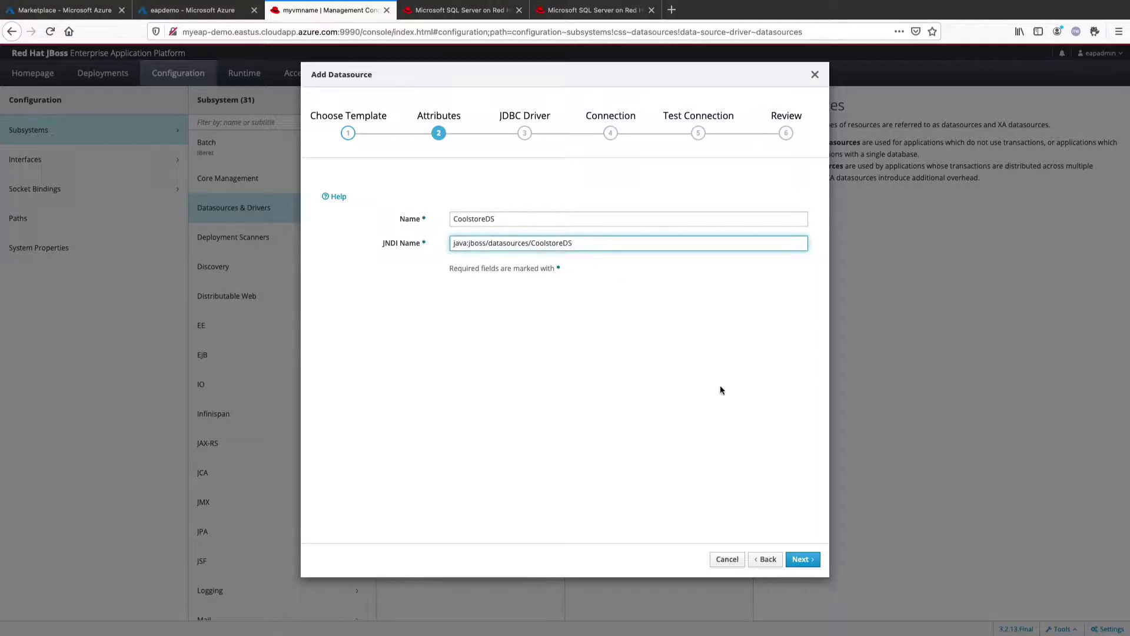
Choose the deployed mssql JDBC driver and advance to the connection settings
left_click(804, 560)
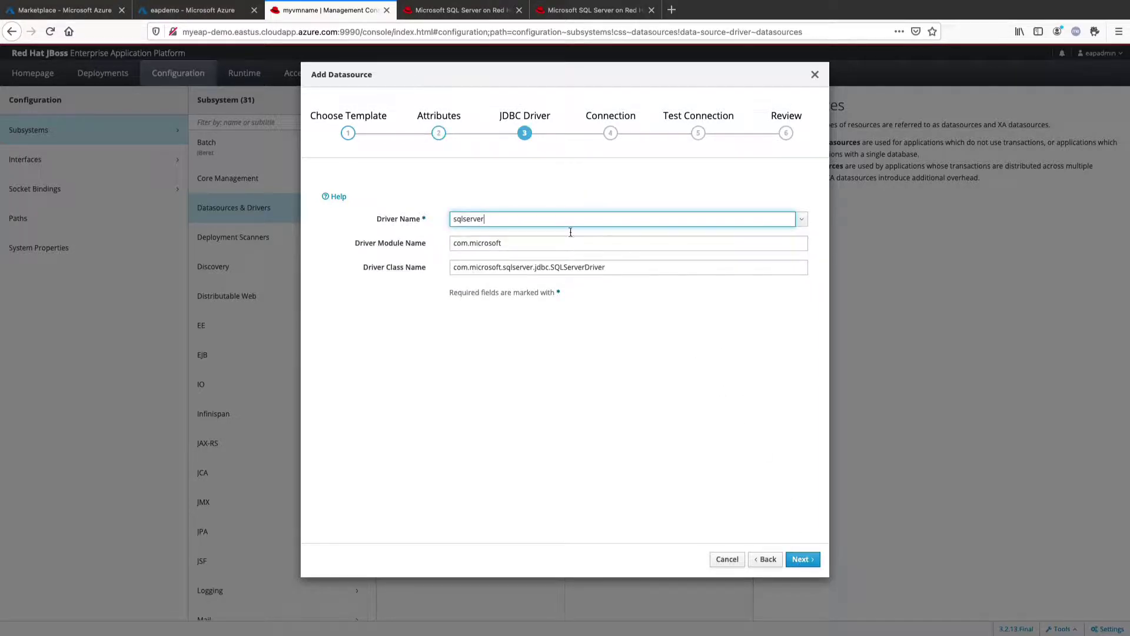
left_click(803, 221)
left_click(804, 224)
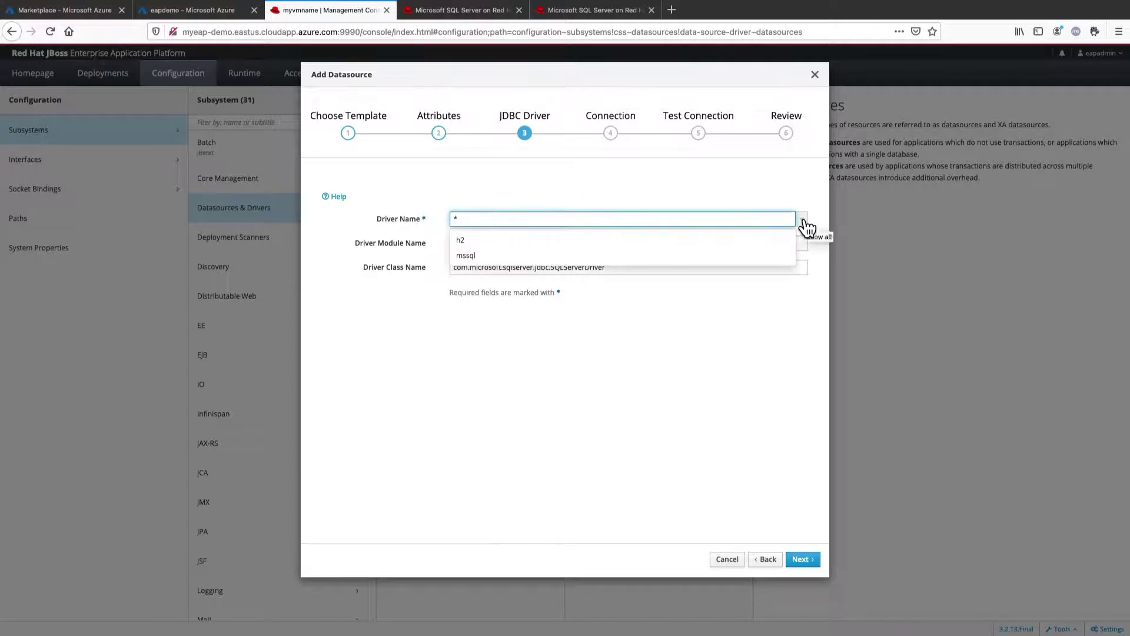
left_click(467, 255)
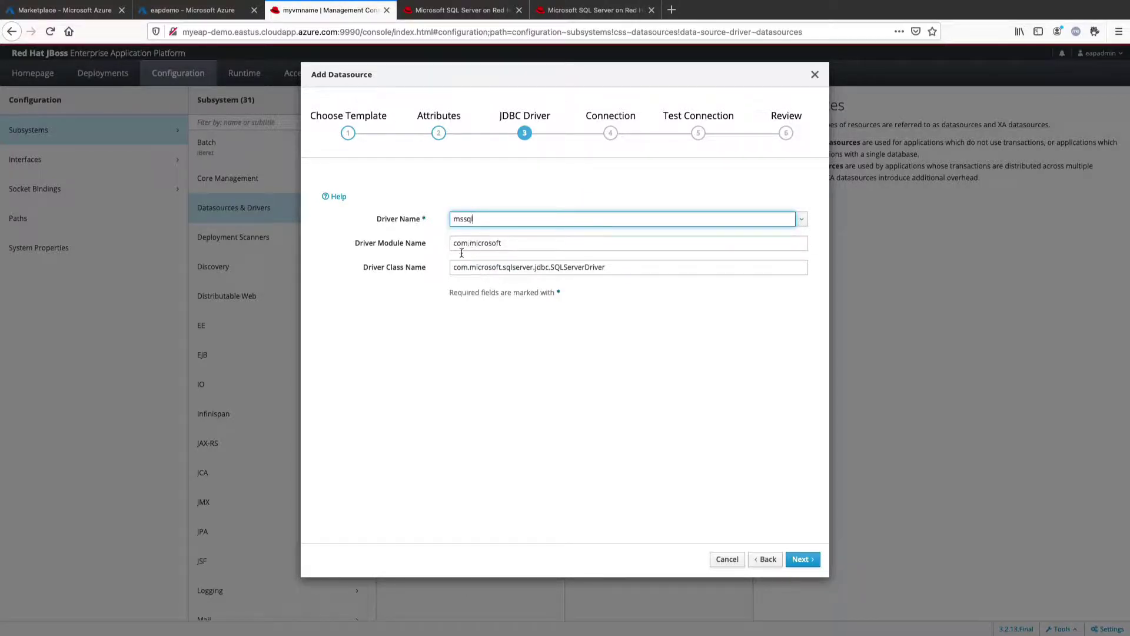
left_click(801, 560)
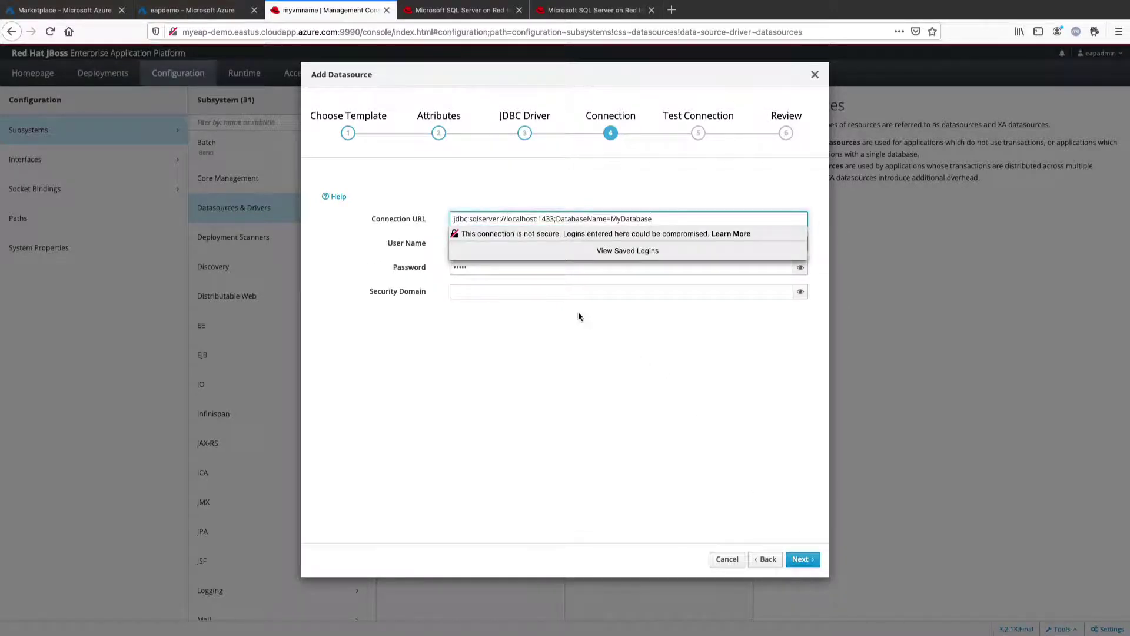
Select localhost in the connection URL so it can be replaced with the server IP
left_click(525, 219)
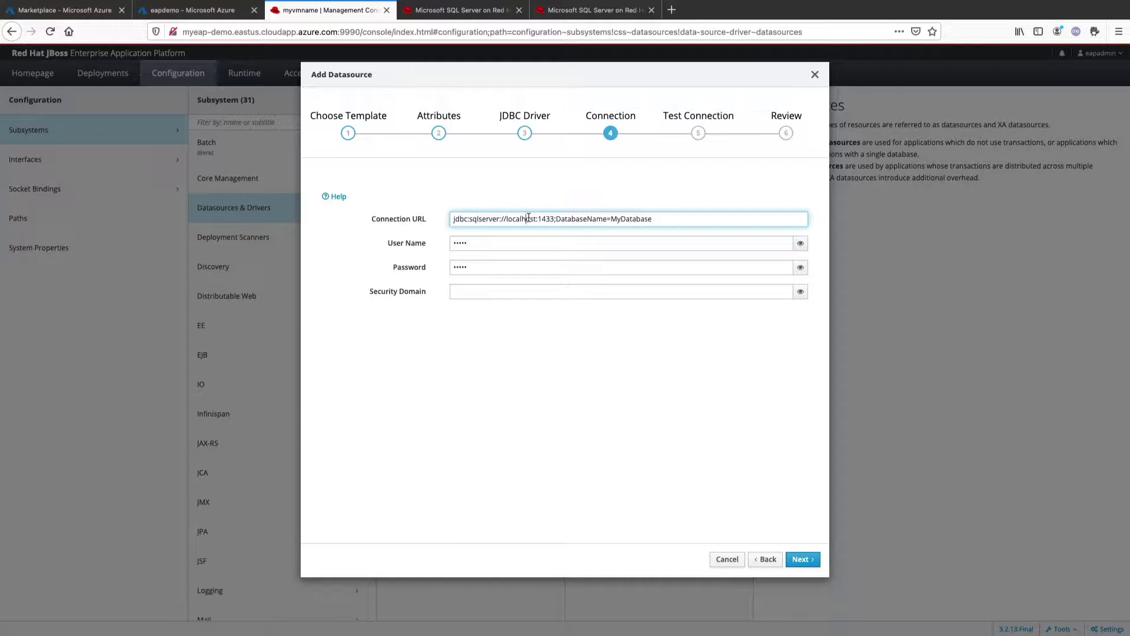
double_click(522, 219)
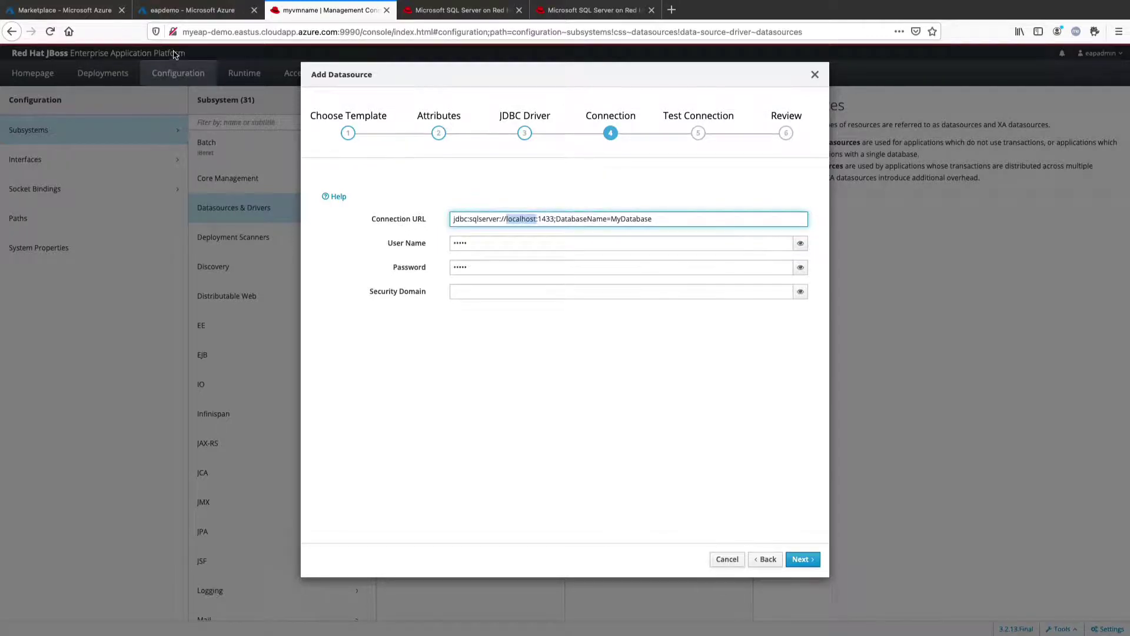
left_click(65, 12)
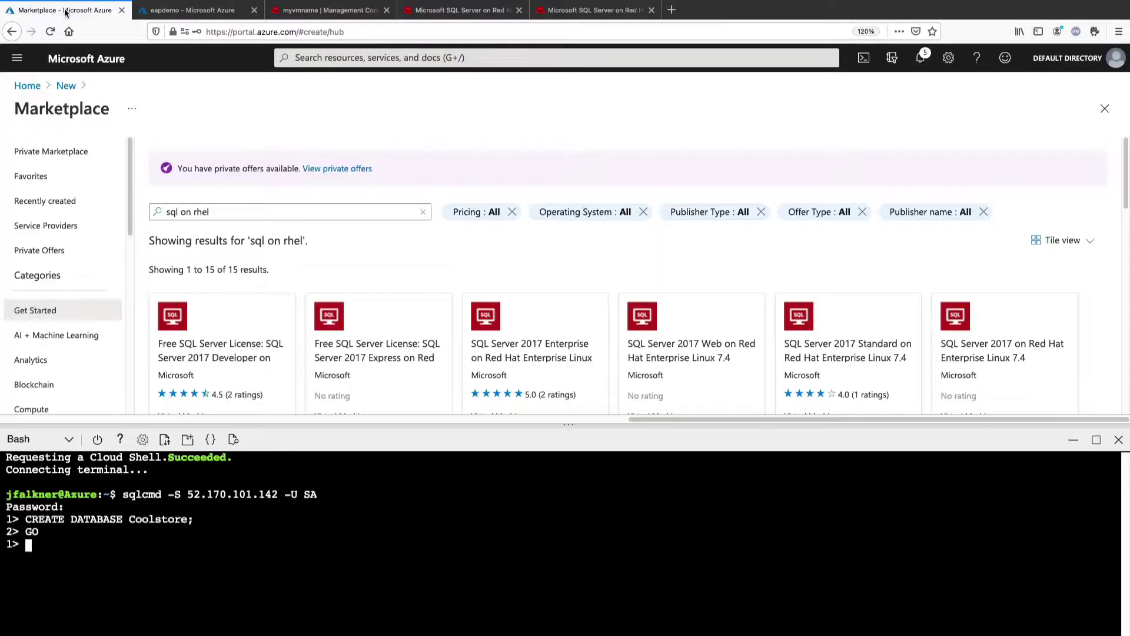
Copy the sqlserver-ip address 52.170.101.142 from the sqltest resource group
left_click(167, 12)
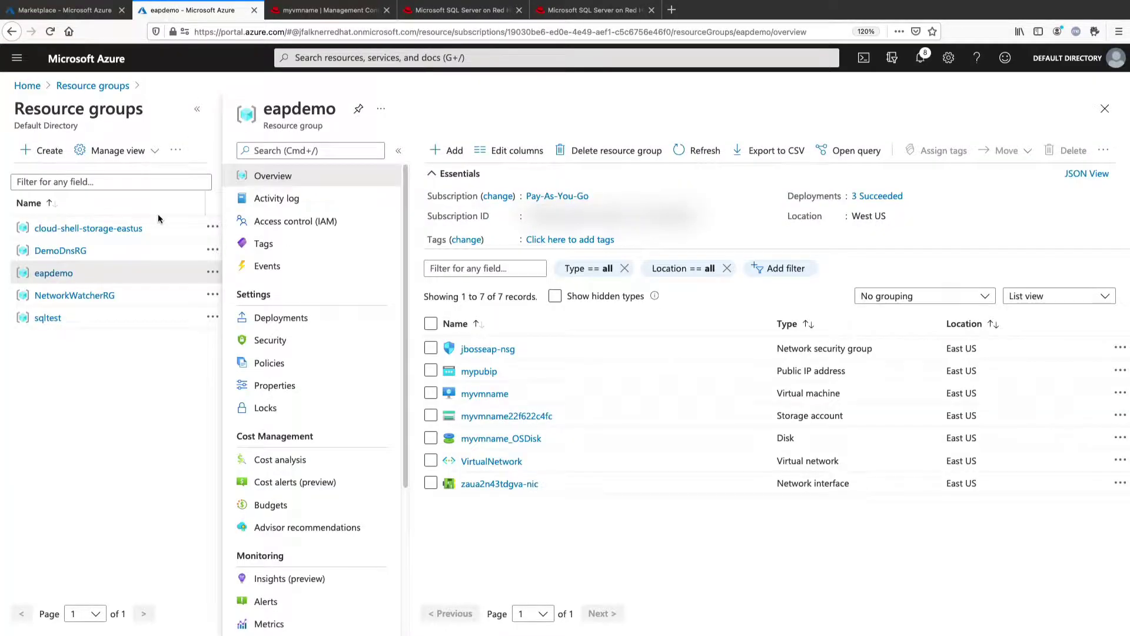
left_click(41, 321)
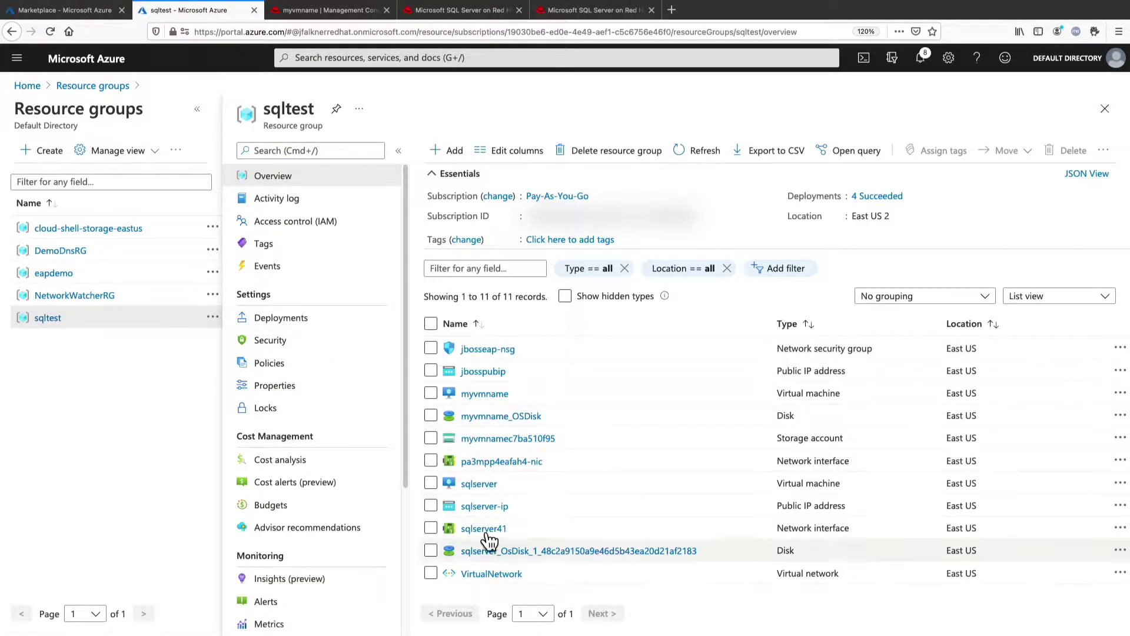
left_click(480, 507)
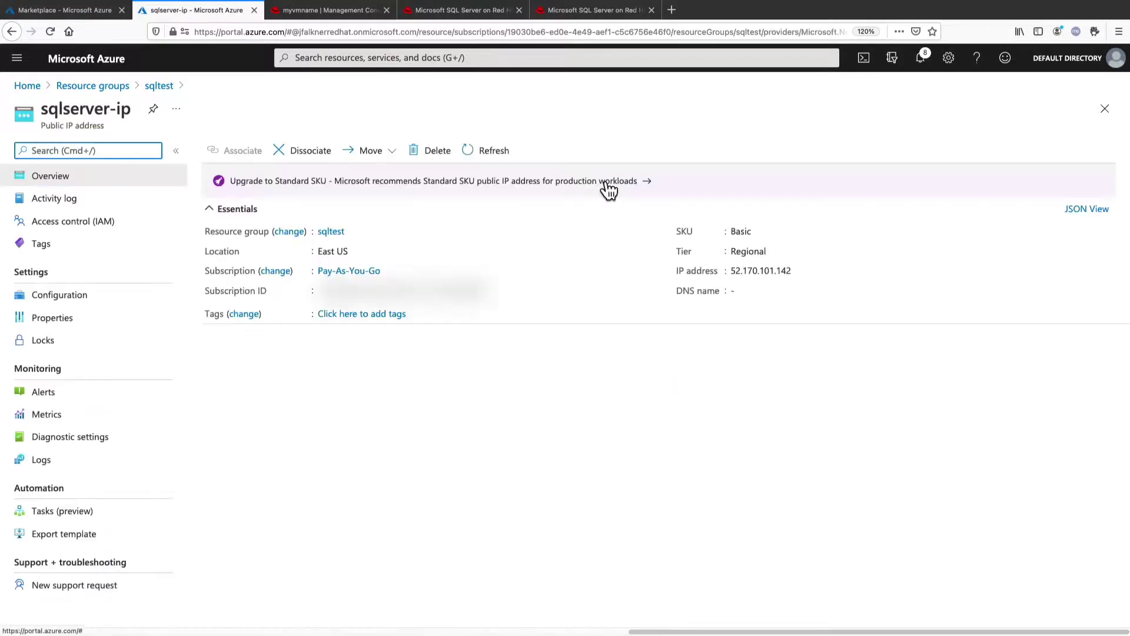
left_click(811, 271)
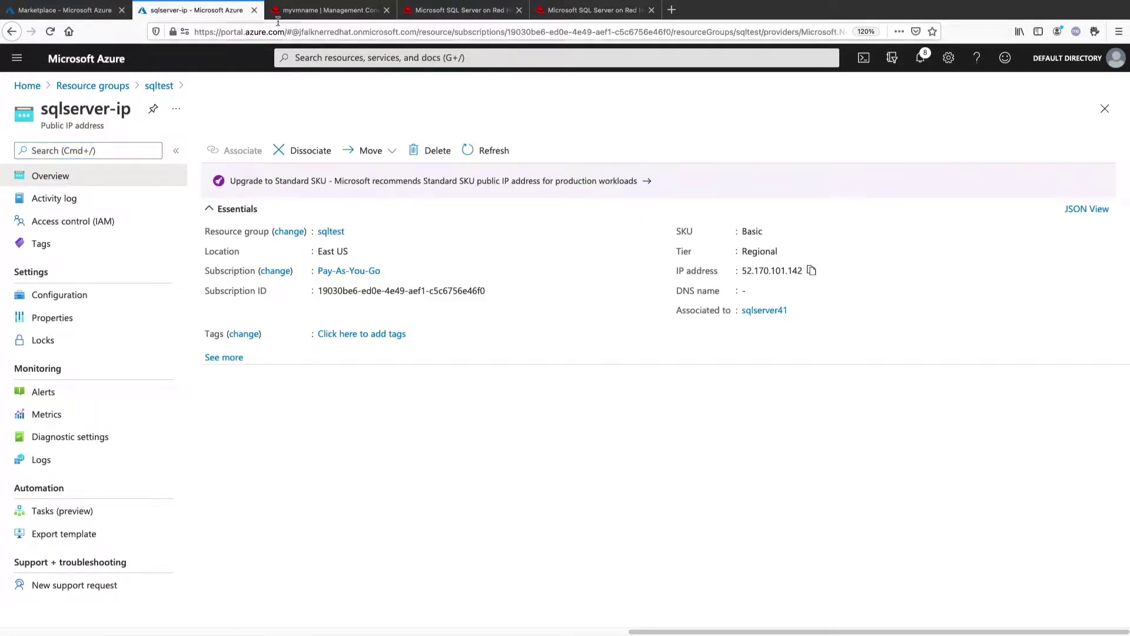
left_click(278, 12)
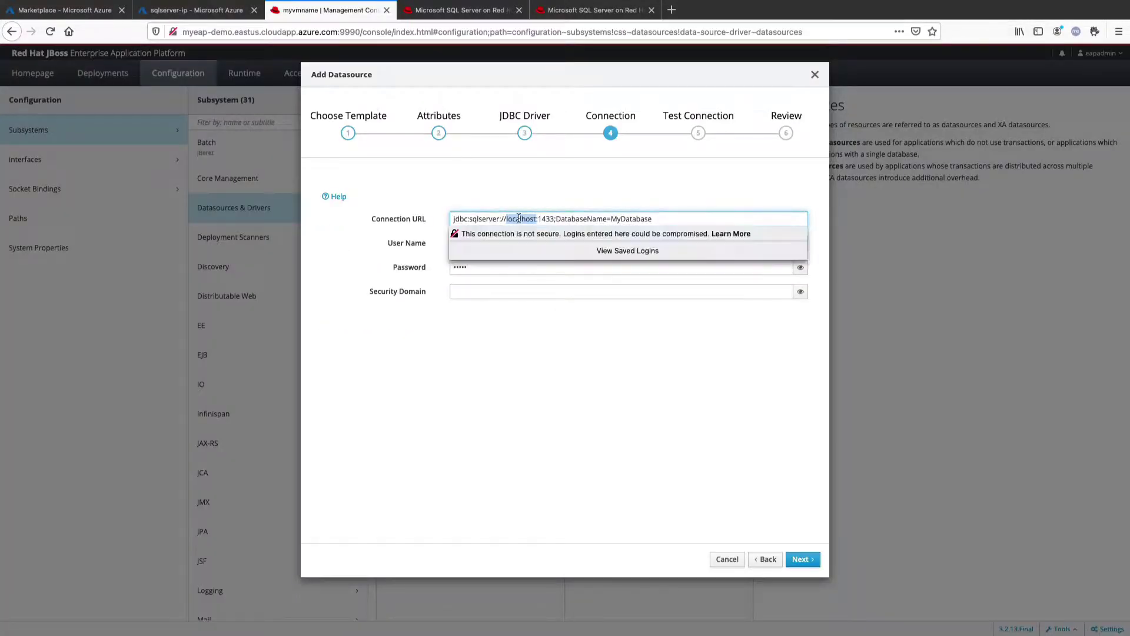
Point the URL at 52.170.101.142 with database Coolstore and fill in the database credentials
key("ctrl+v")
double_click(640, 219)
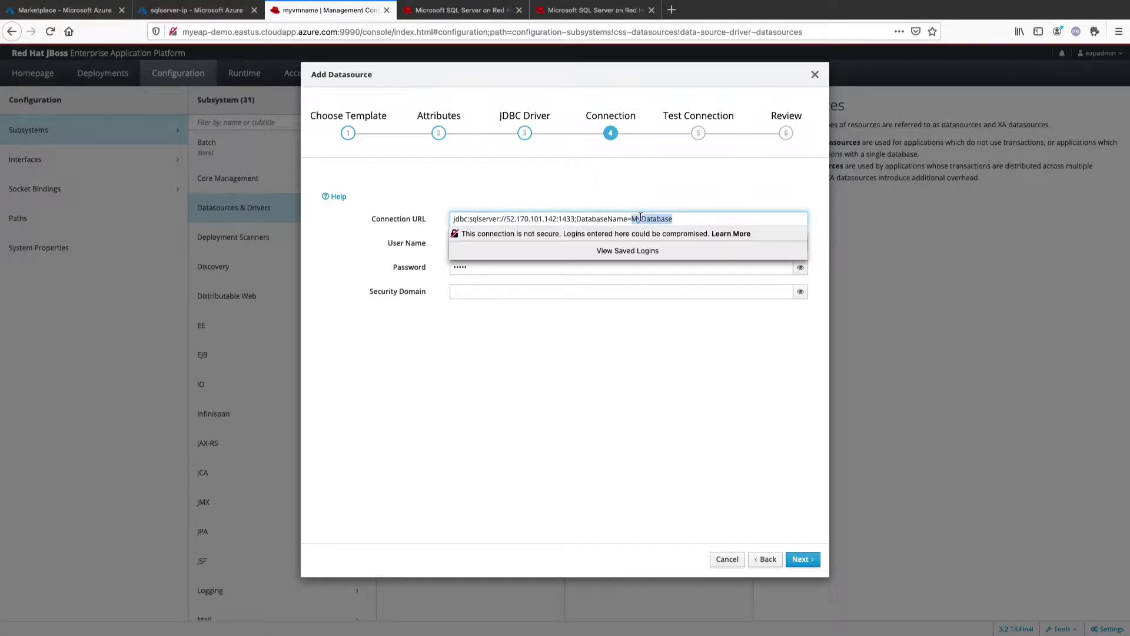
type("Cooioore")
key("Tab")
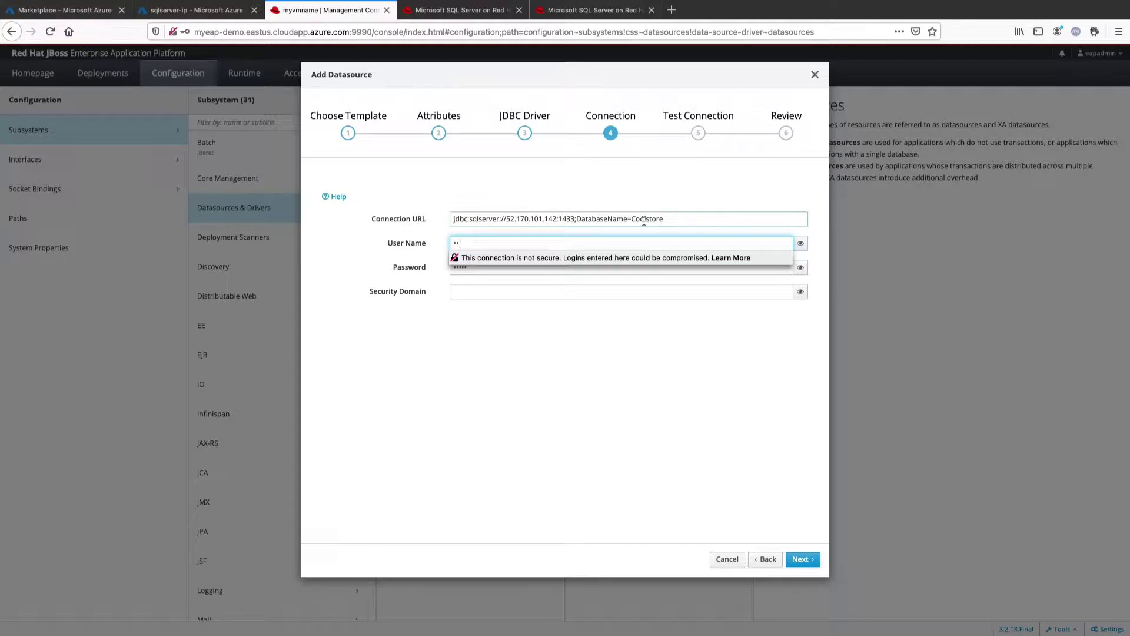
key("Tab")
left_click(462, 265)
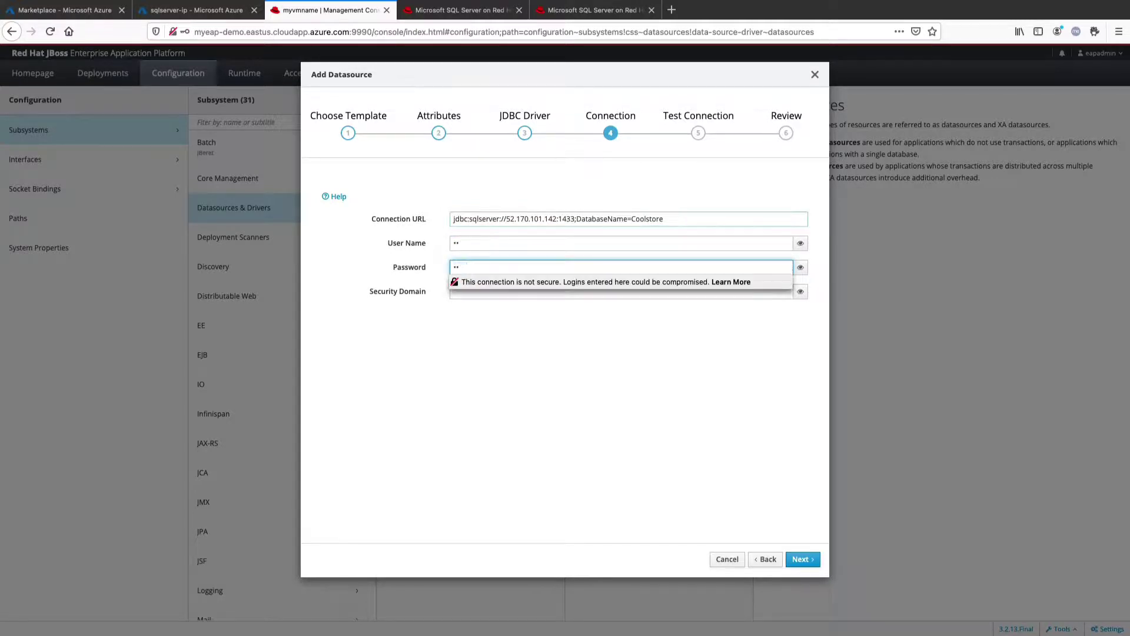
type("*****")
left_click(626, 353)
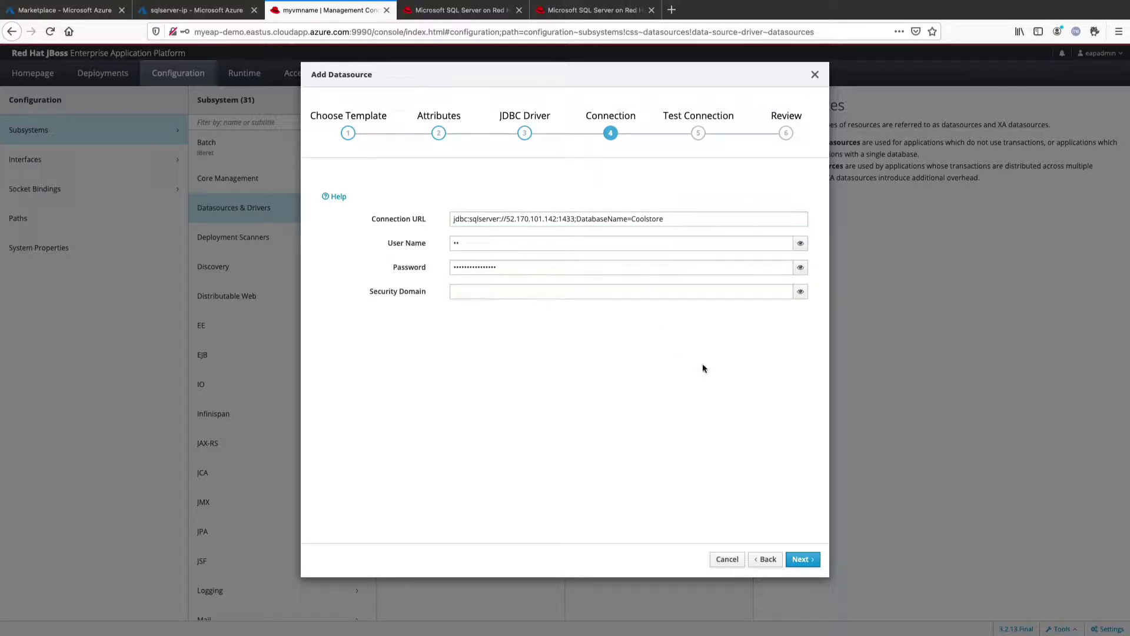
left_click(802, 560)
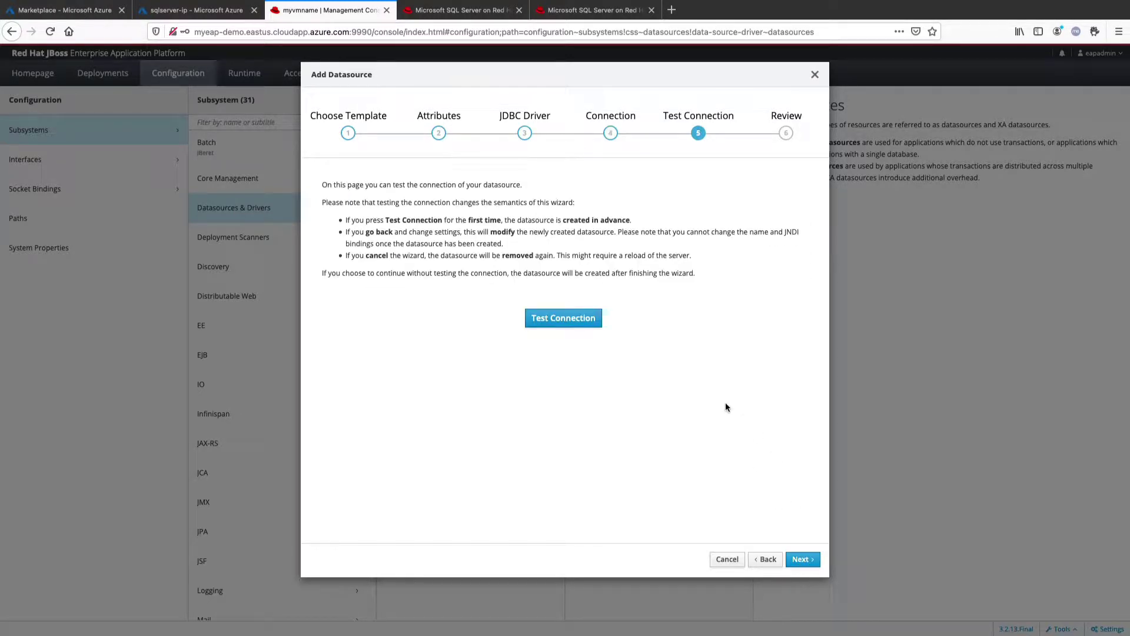
Test the CoolstoreDS connection successfully, review the settings, and finish creating the datasource
left_click(583, 325)
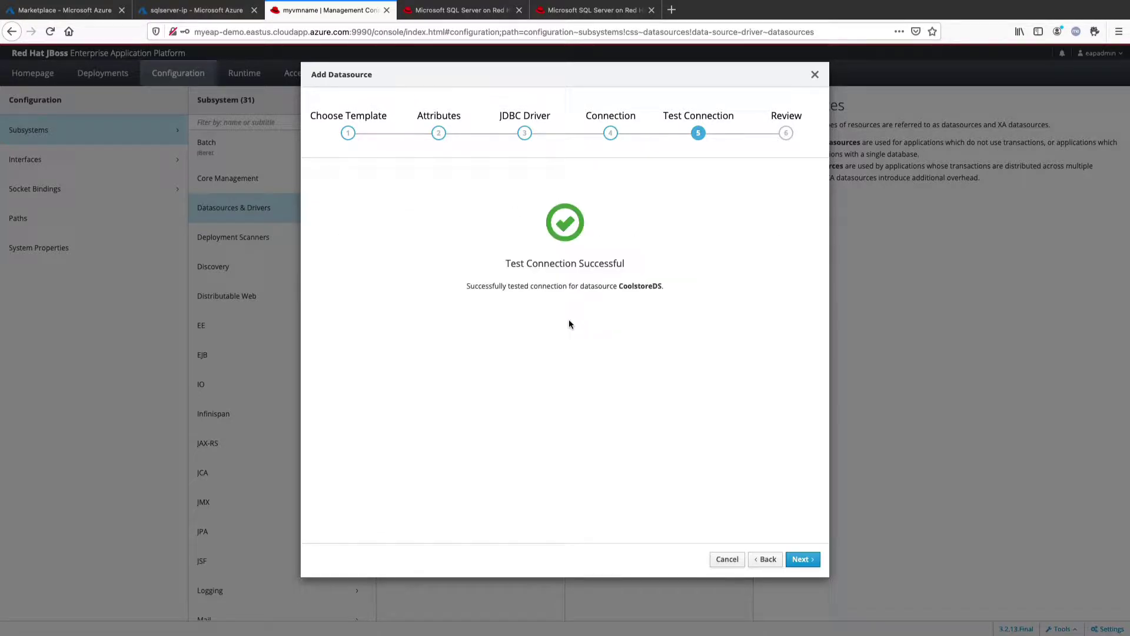
left_click(801, 562)
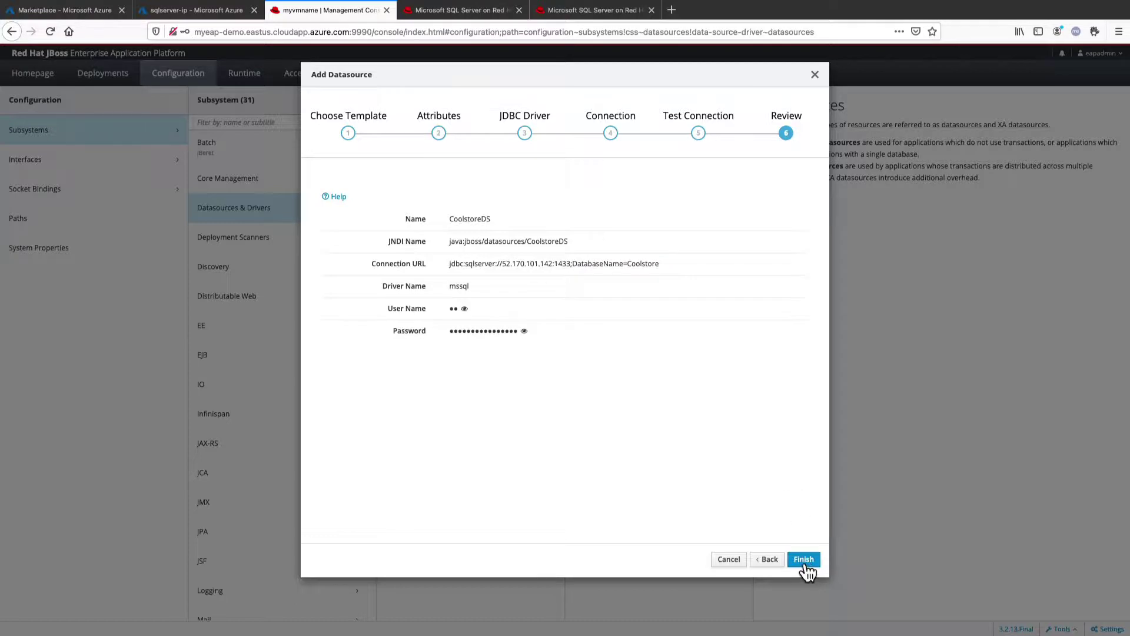
left_click(804, 559)
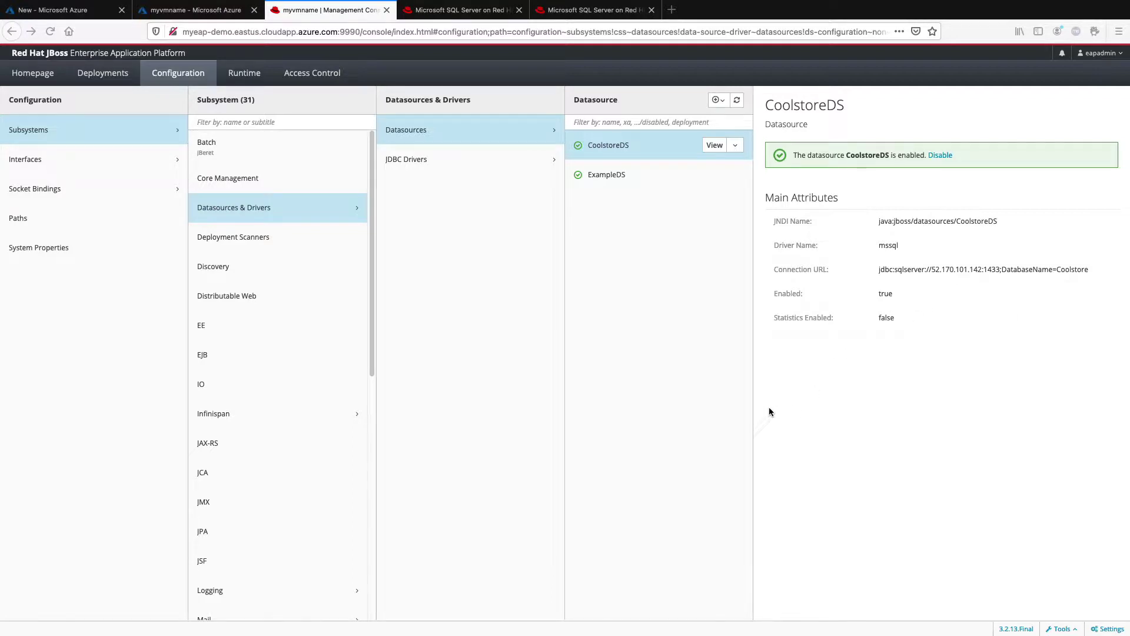
Upload ROOT.war as a new deployment and view its details
left_click(98, 76)
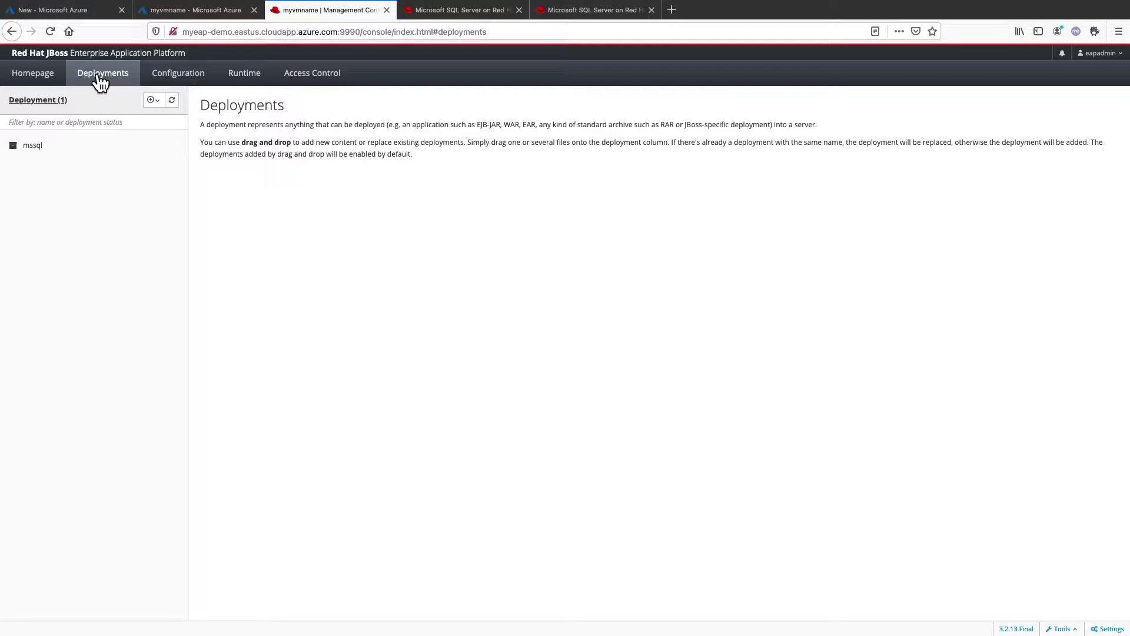
left_click(157, 102)
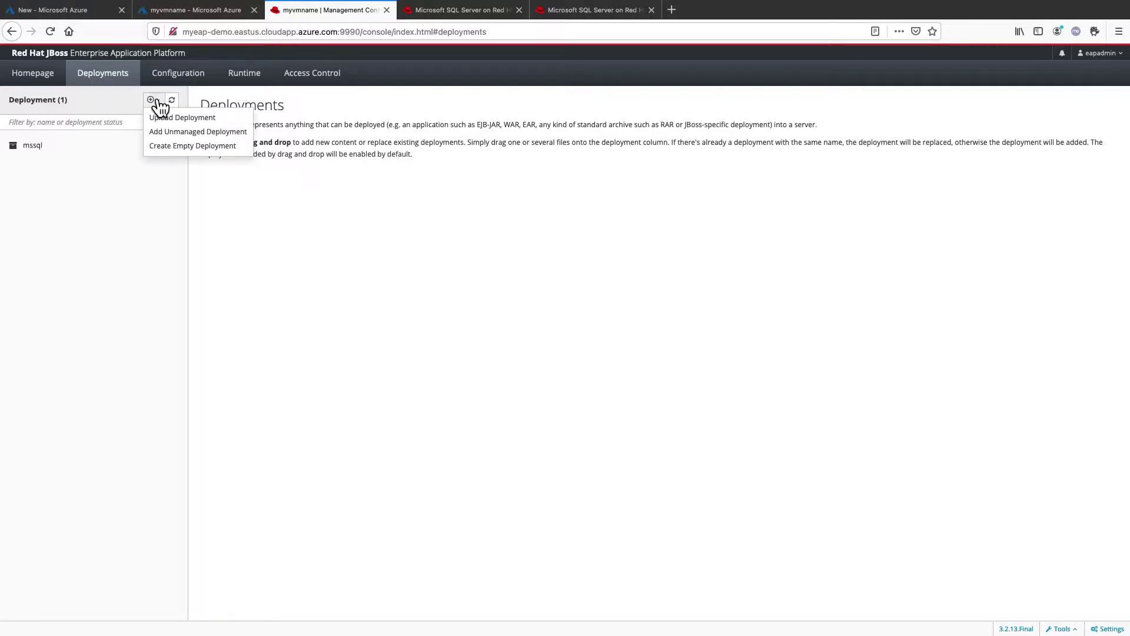
left_click(186, 120)
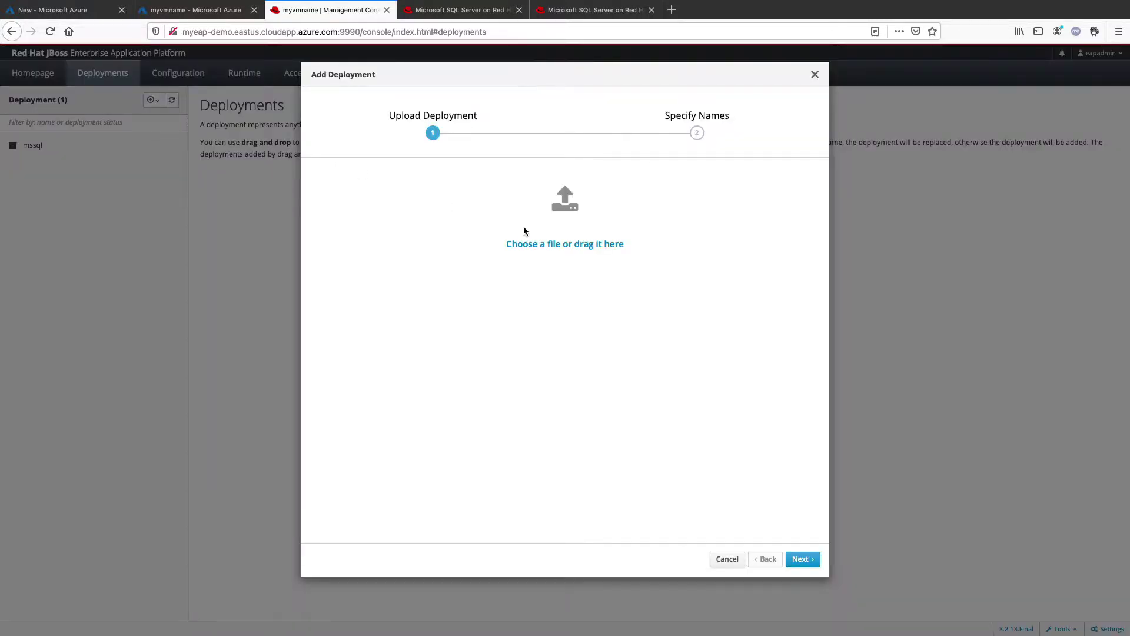
left_click_drag(1129, 389, 564, 225)
left_click(803, 560)
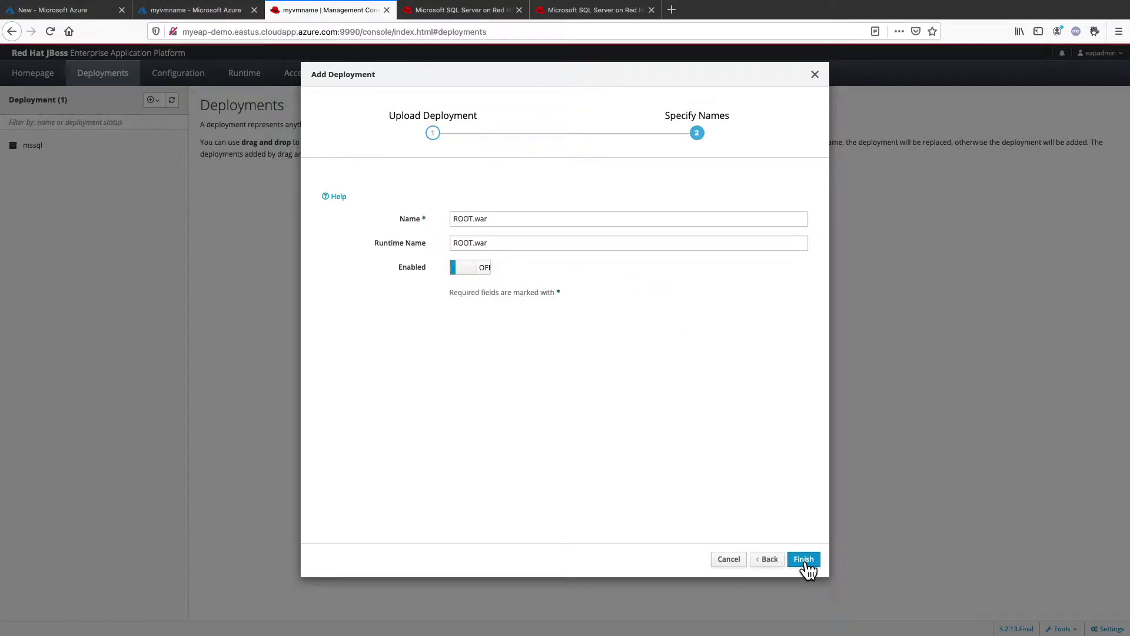
left_click(804, 559)
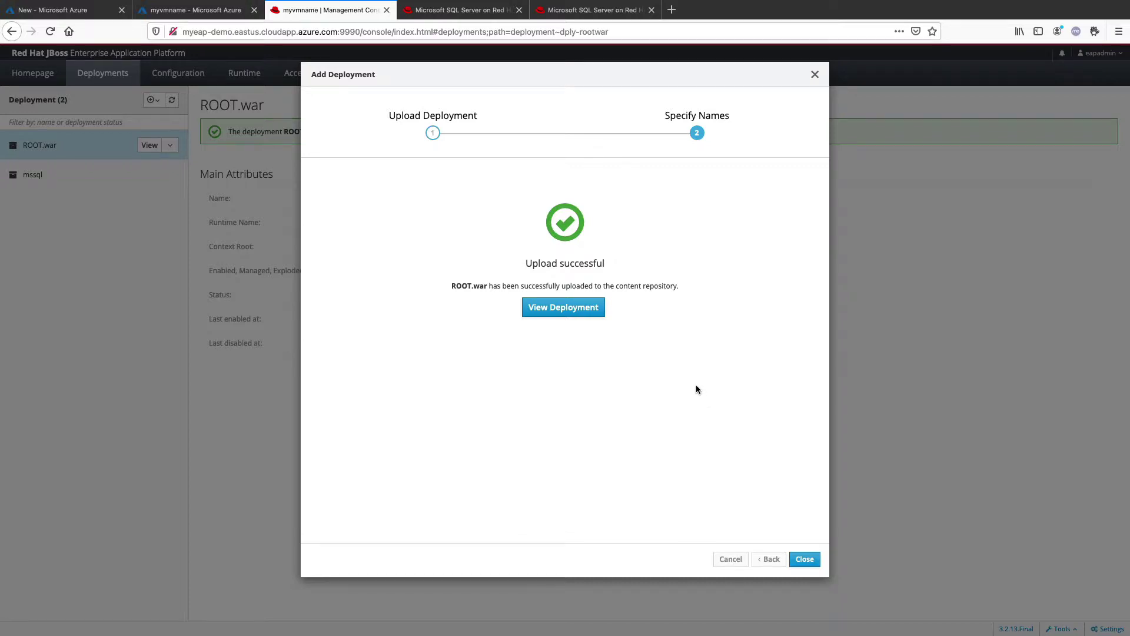
left_click(575, 308)
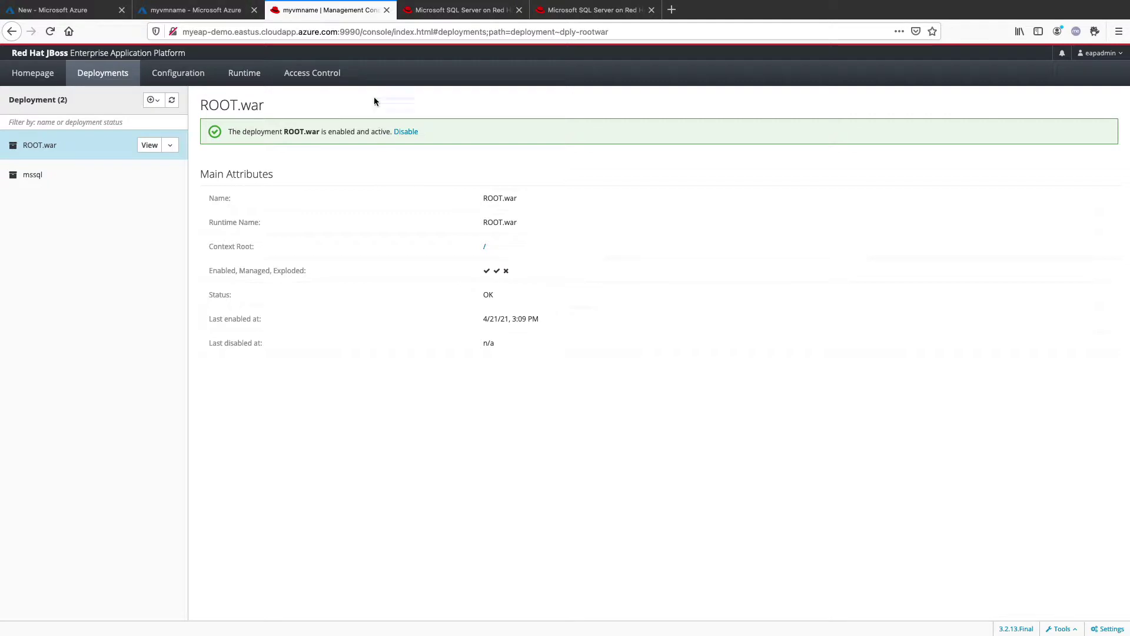
Change the address to port 8080/ and reload to show the Red Hat Cool Store storefront
left_click_drag(341, 32, 435, 52)
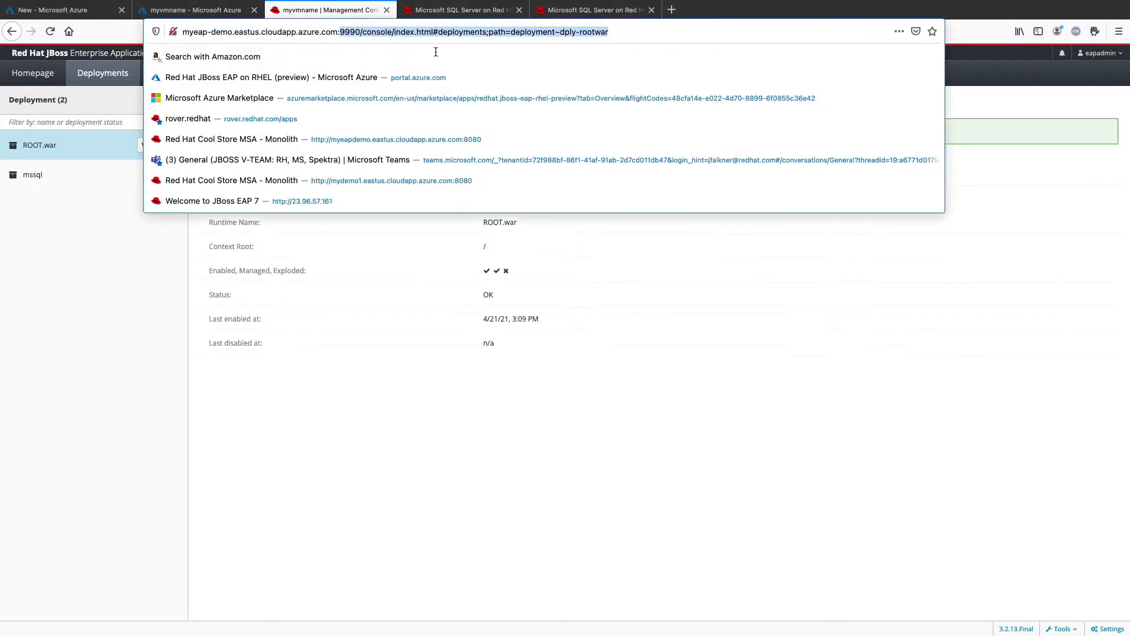
type("8080/")
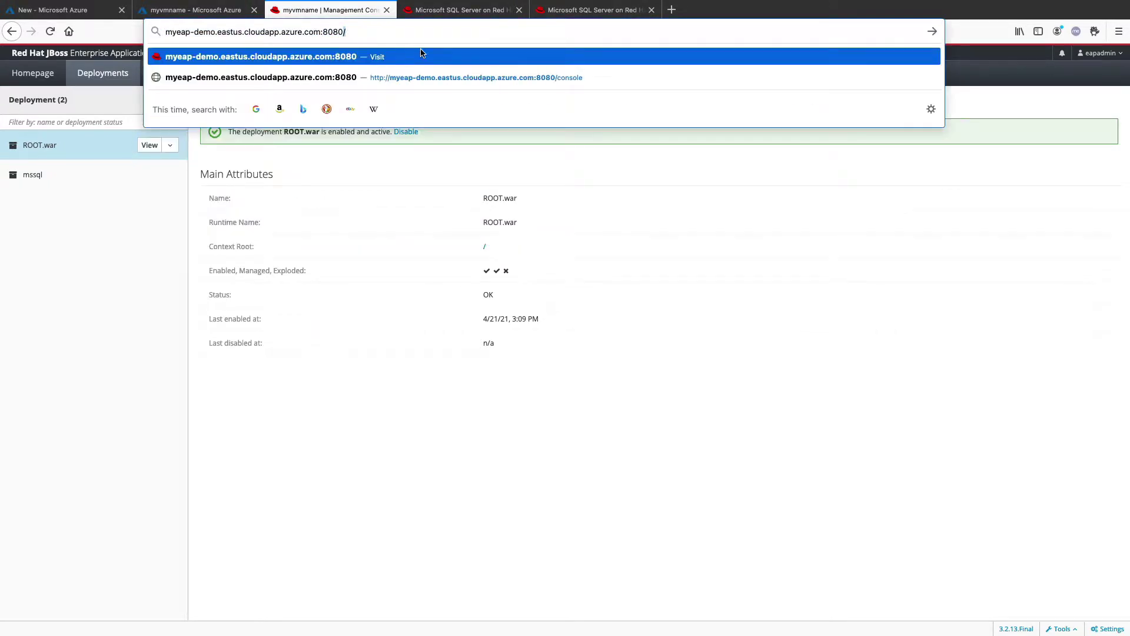
key("Return")
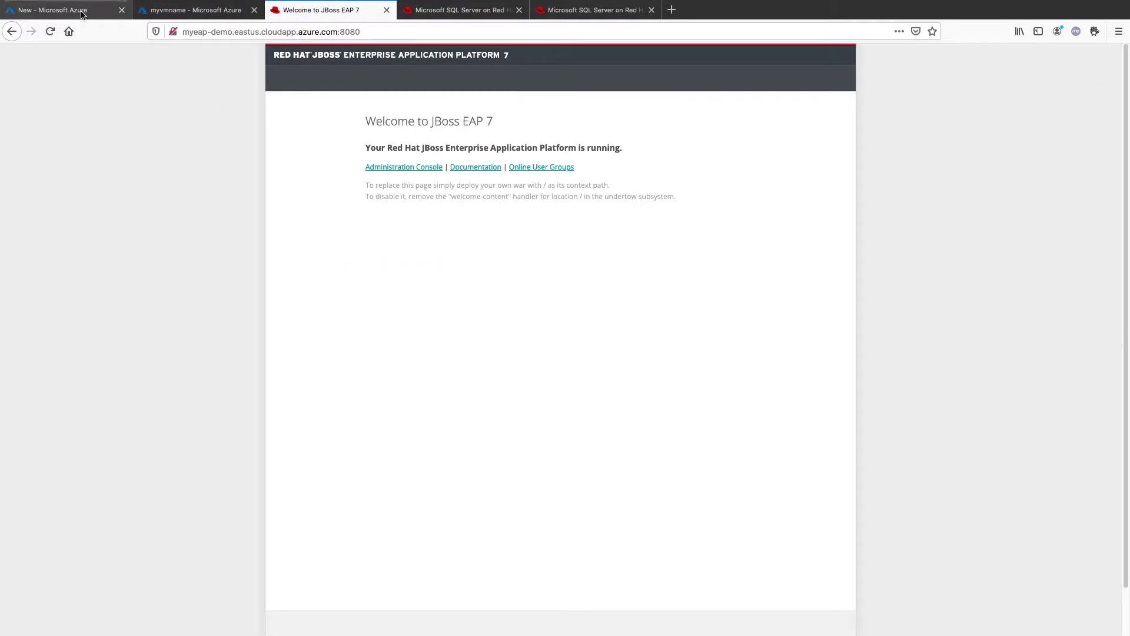
left_click(50, 31)
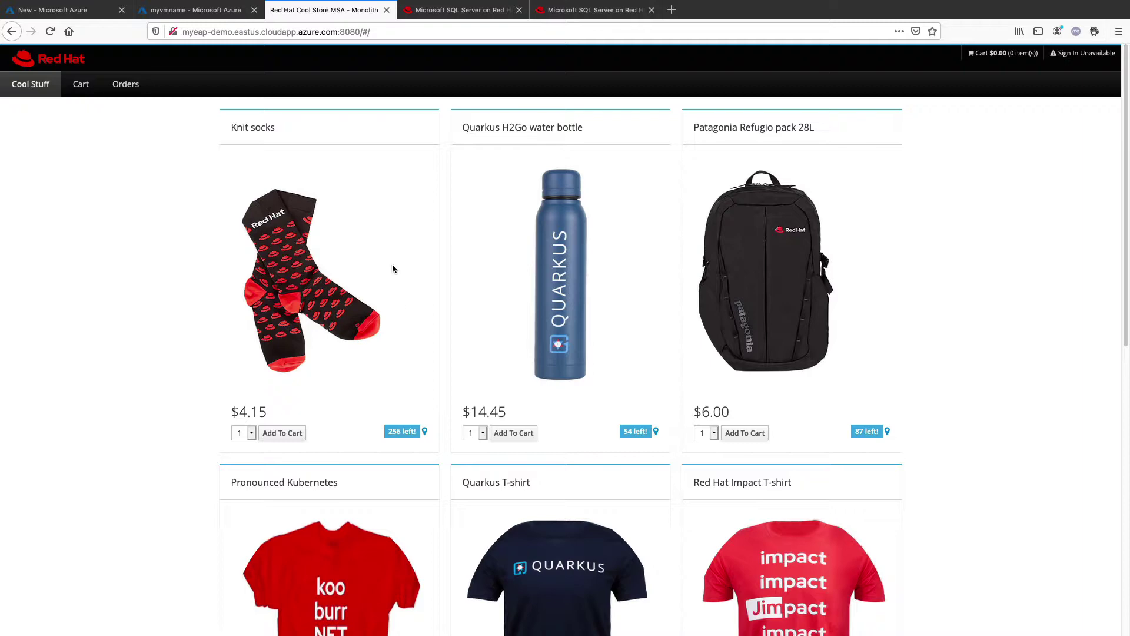
key("ctrl+Right")
key("ctrl+Right")
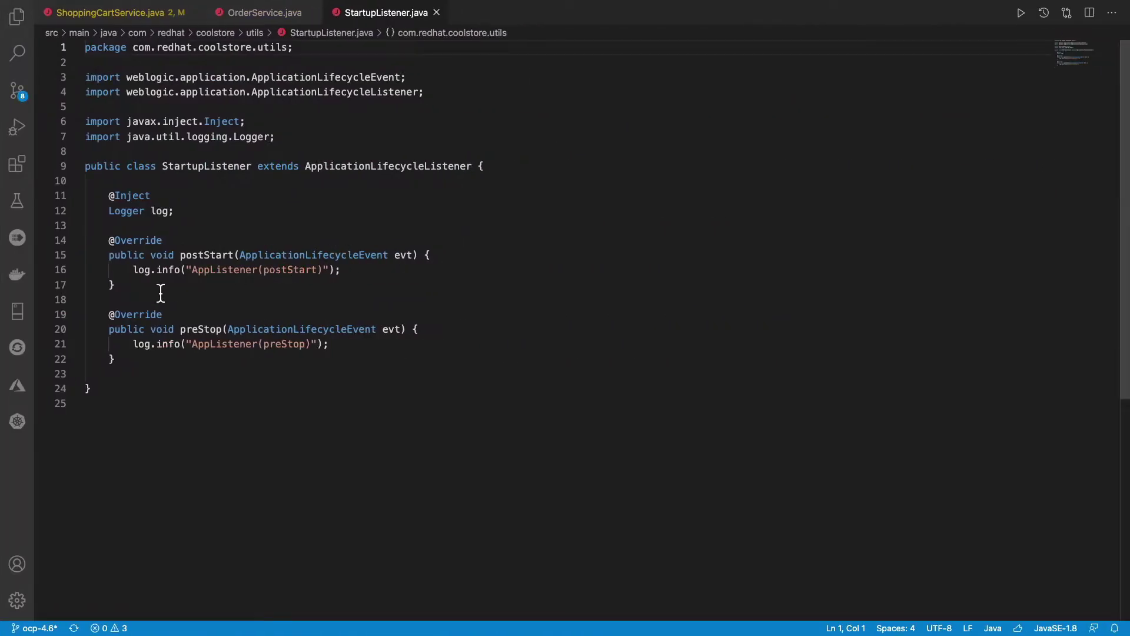
Select the top 1000 rows of dbo.PRODUCT_CATALOG, listing its 9 products with prices
left_click(17, 315)
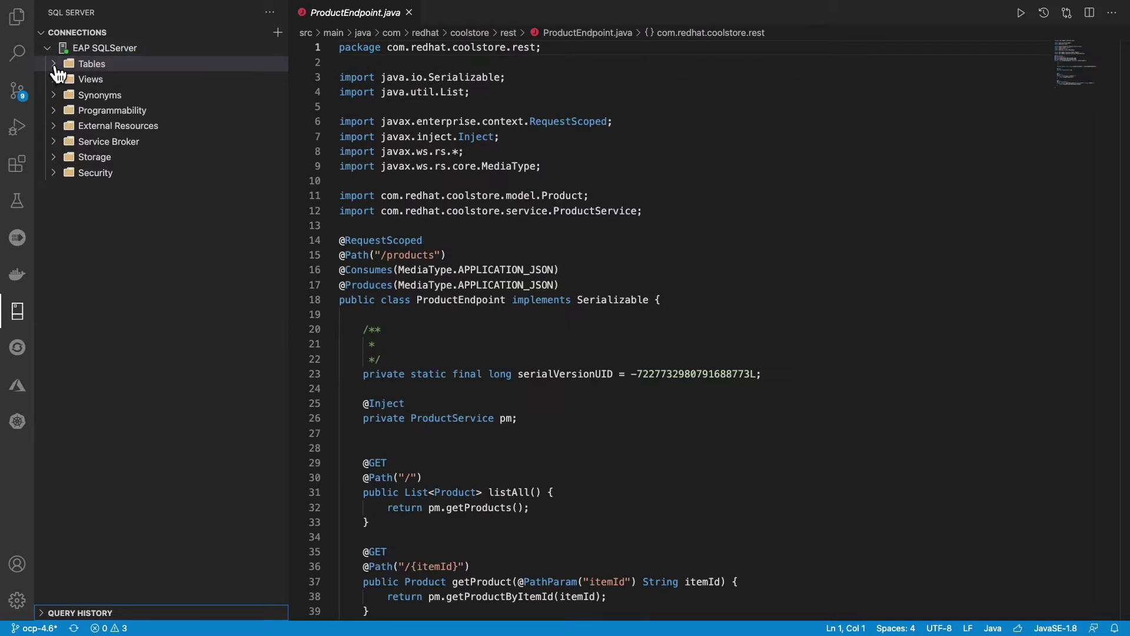
left_click(56, 67)
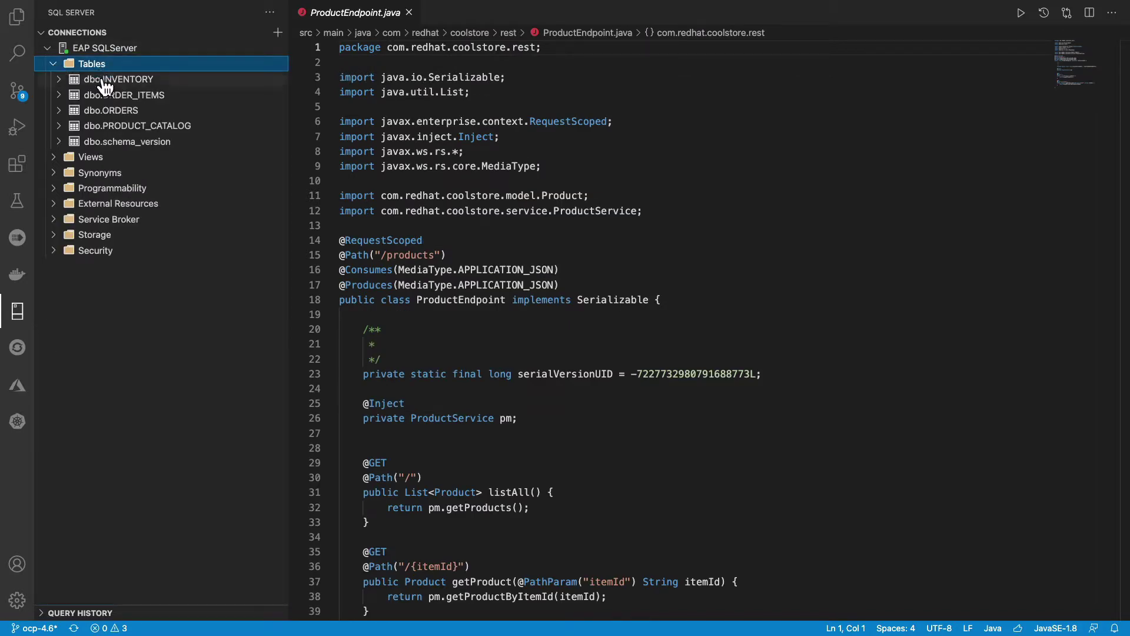
left_click(104, 82)
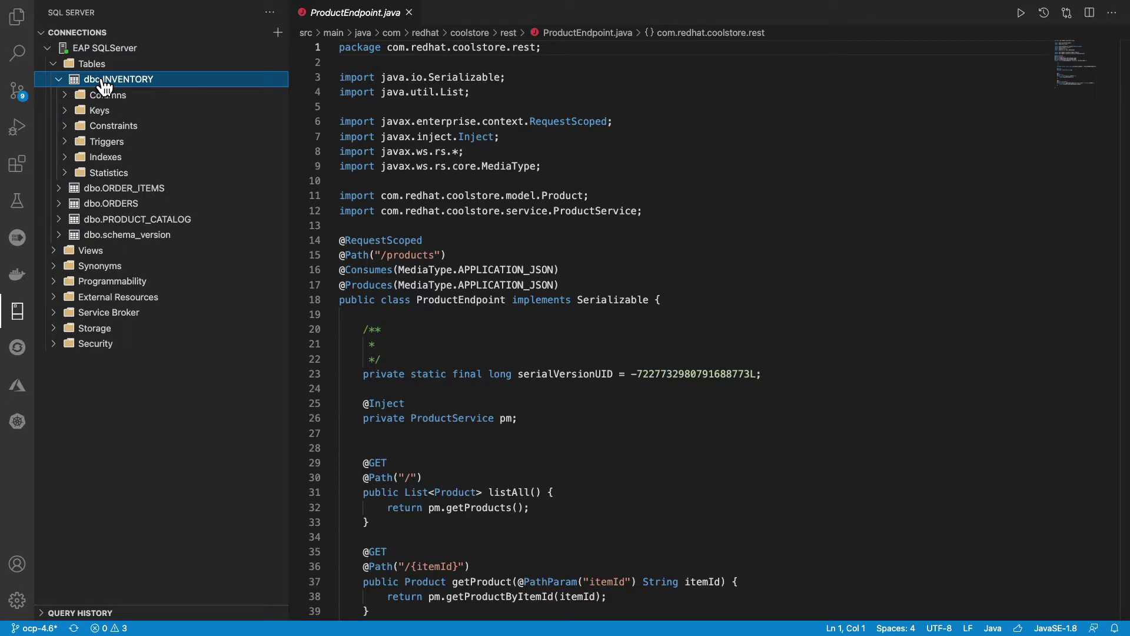
left_click(104, 86)
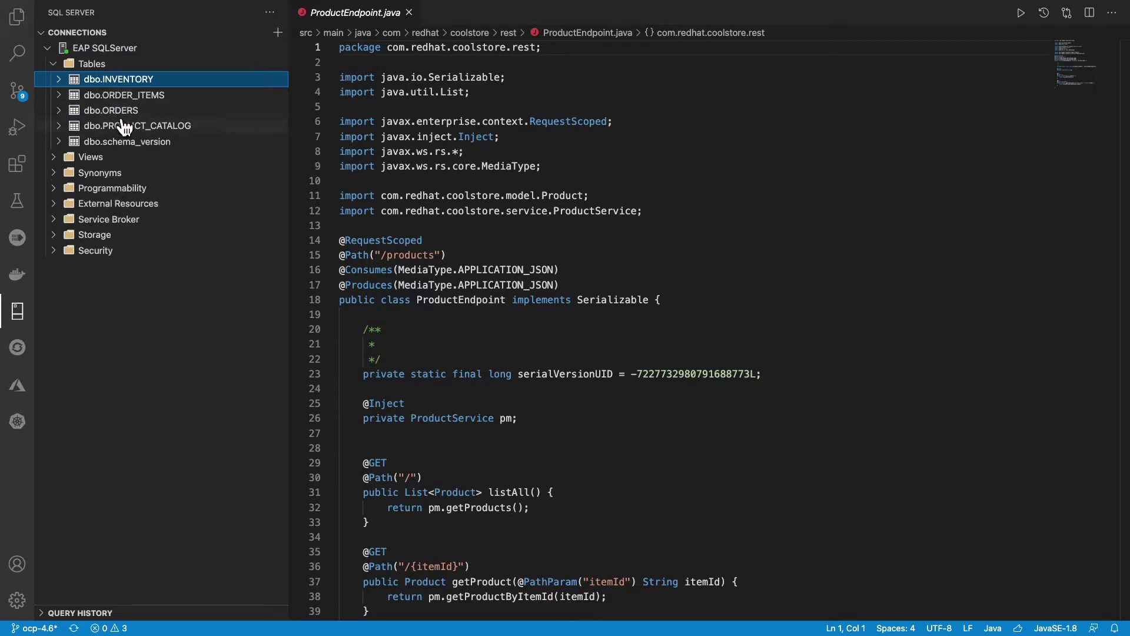
right_click(111, 125)
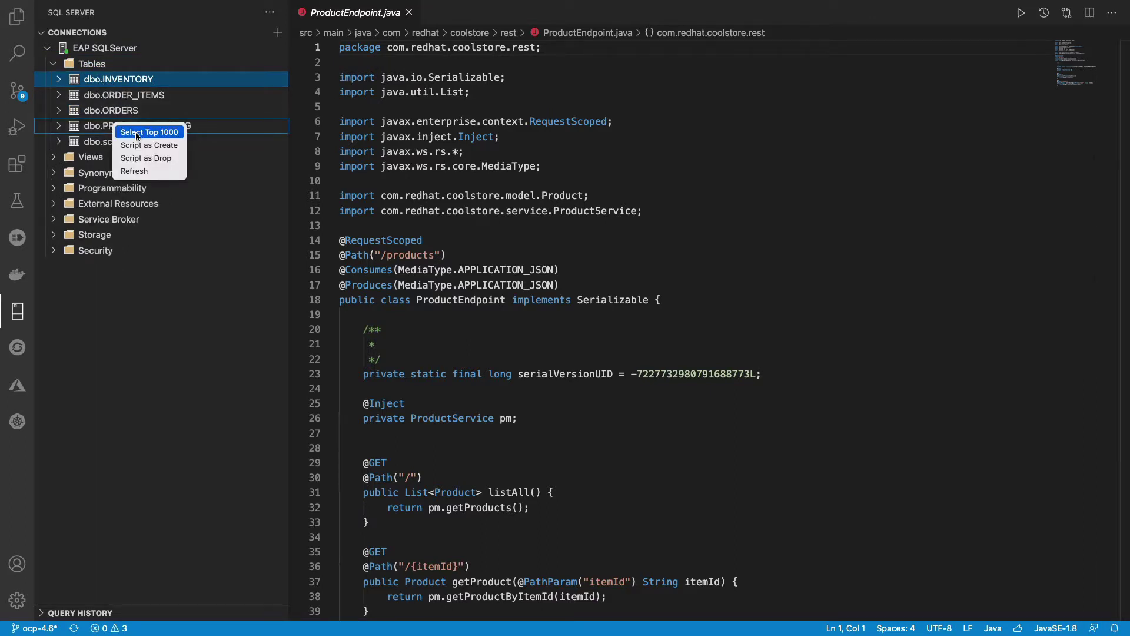
left_click(139, 133)
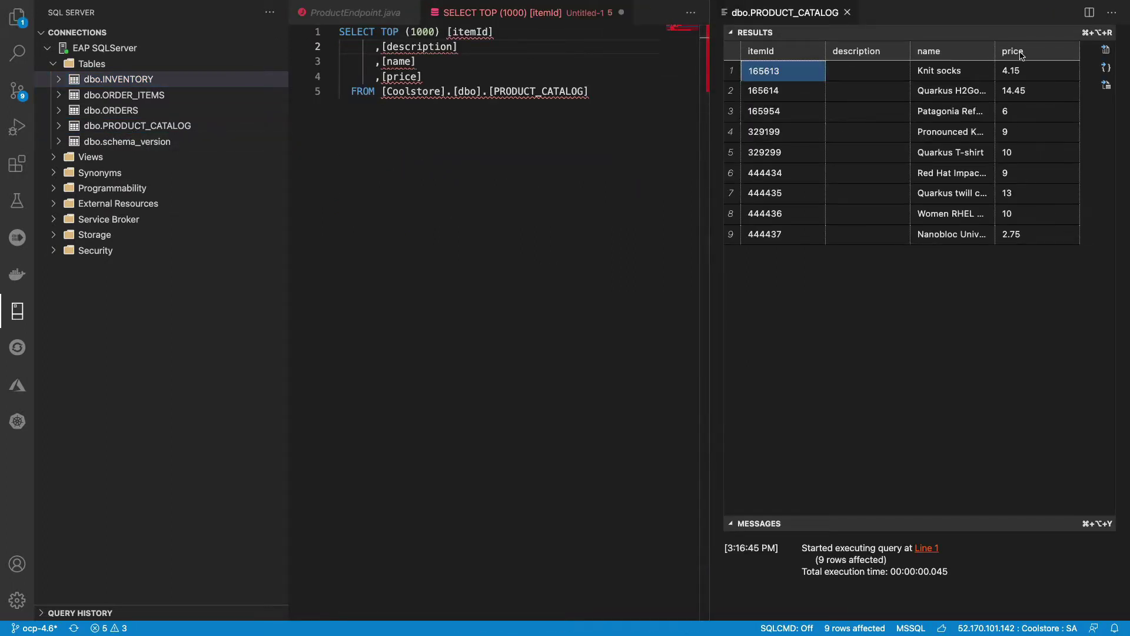
left_click(997, 53)
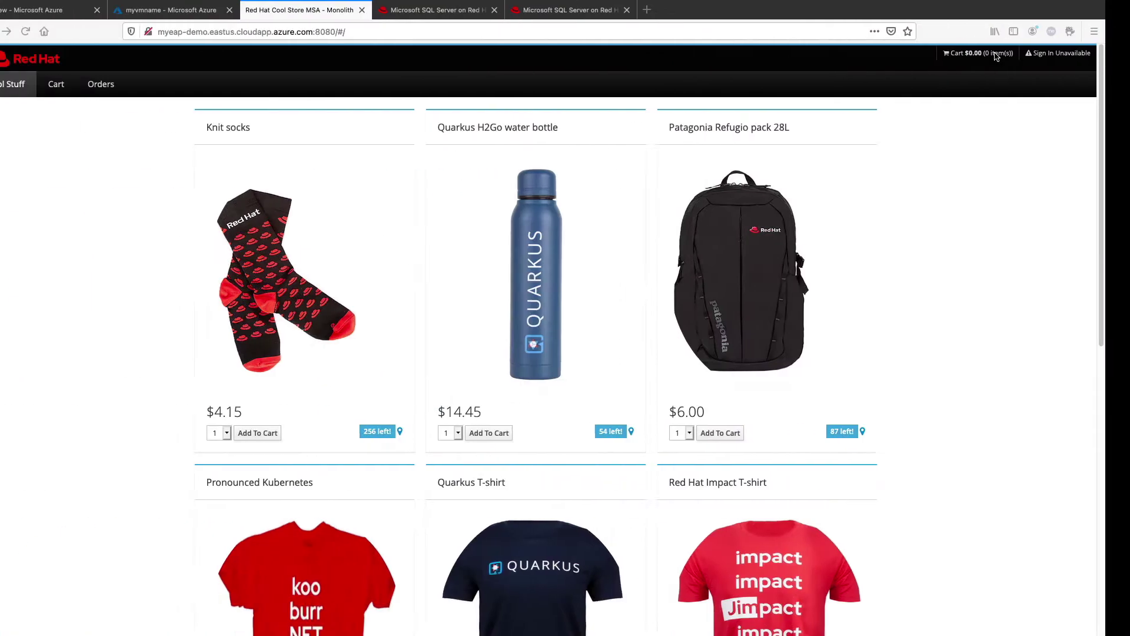